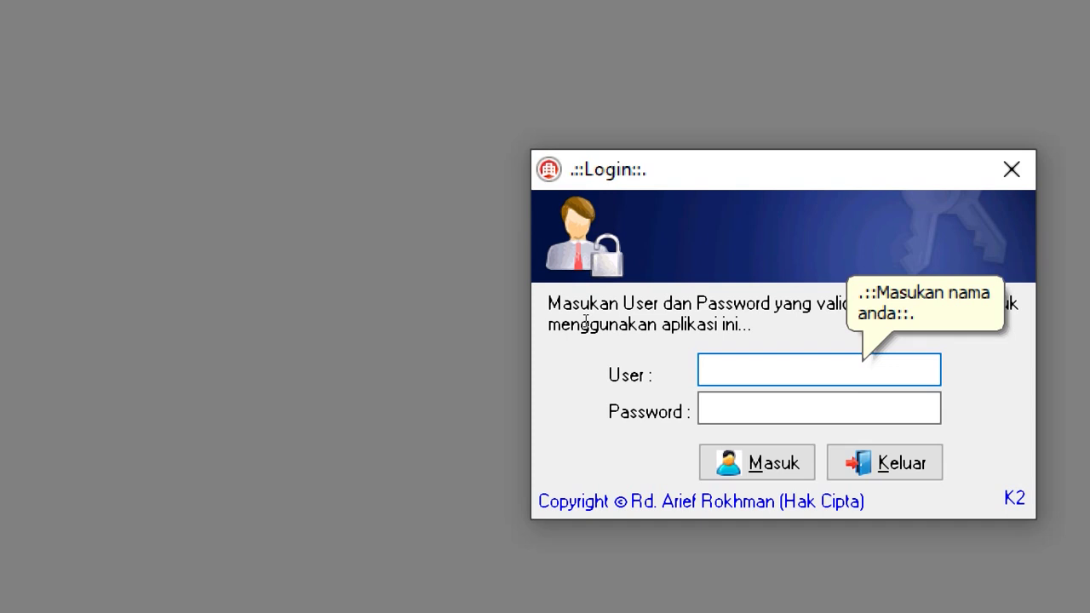
# Attempt login with the username and password, then dismiss the wrong-password error
pyautogui.write('ARIEF')
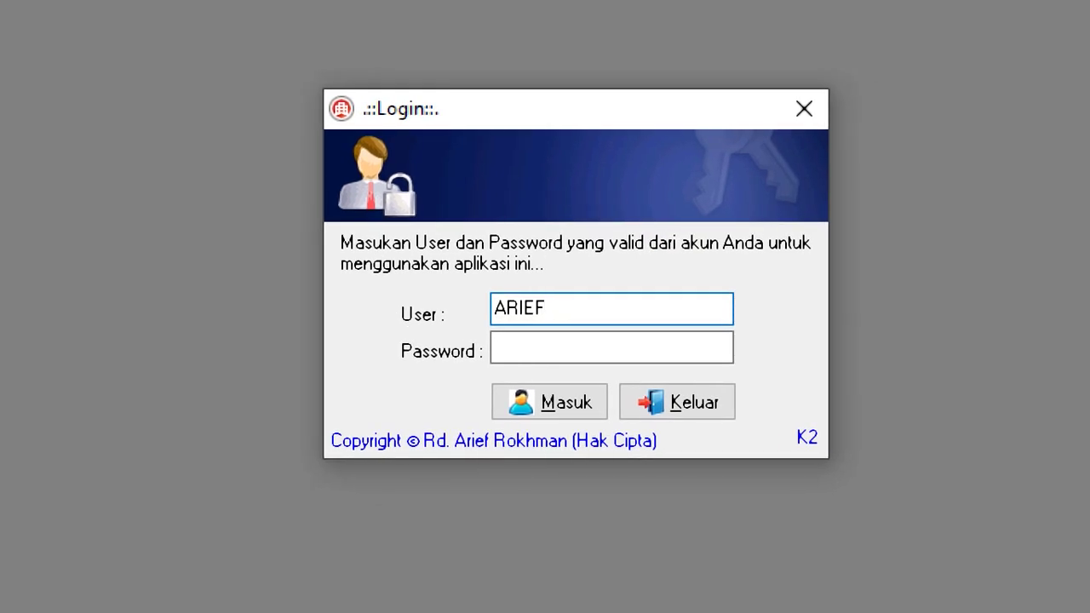
pyautogui.click(611, 348)
pyautogui.write('123')
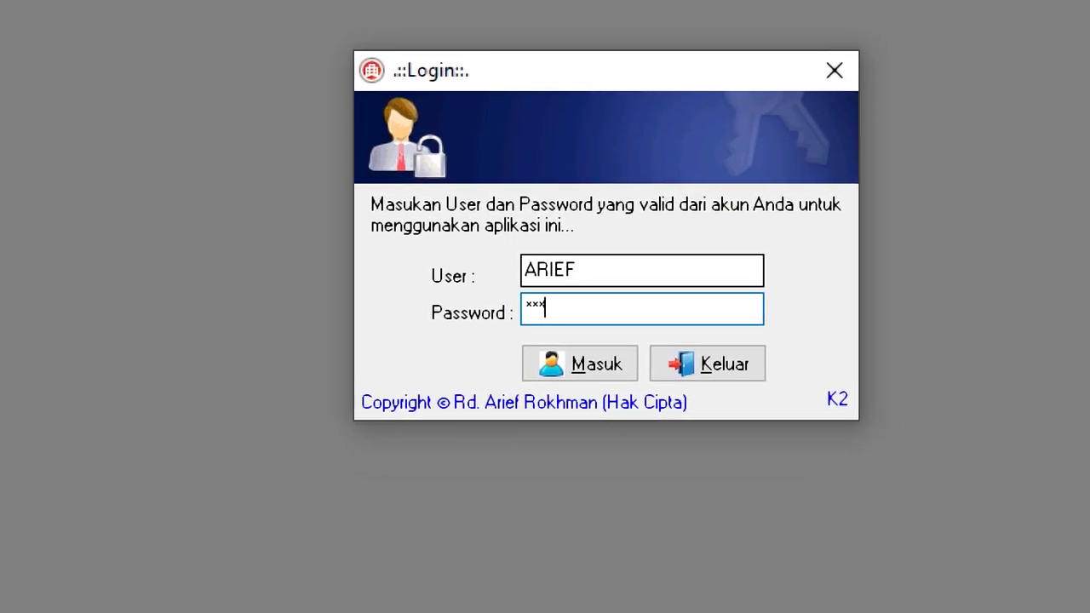
pyautogui.write('4567')
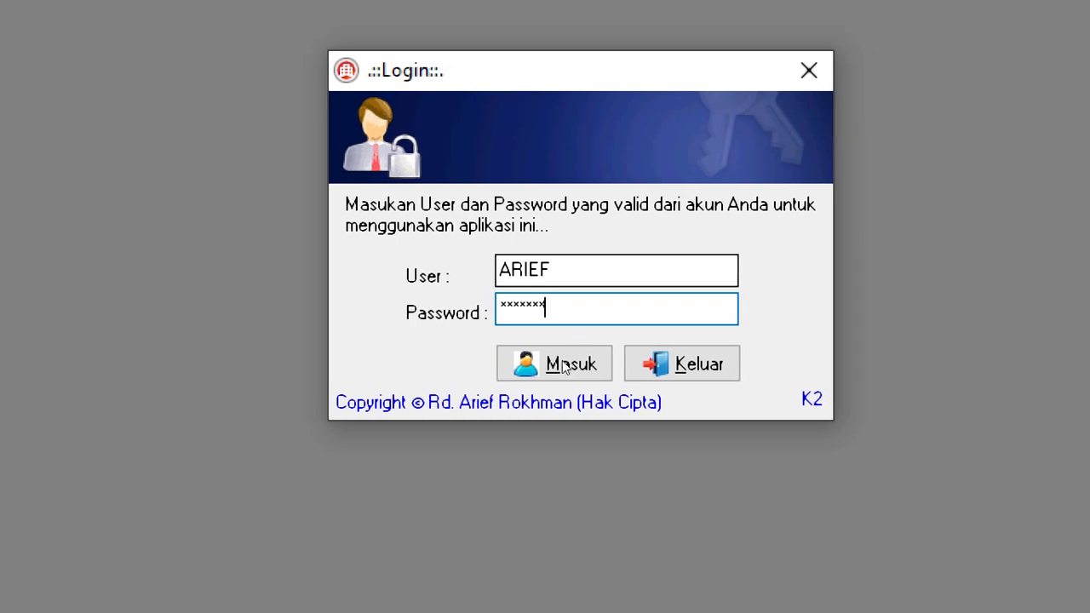
pyautogui.click(530, 376)
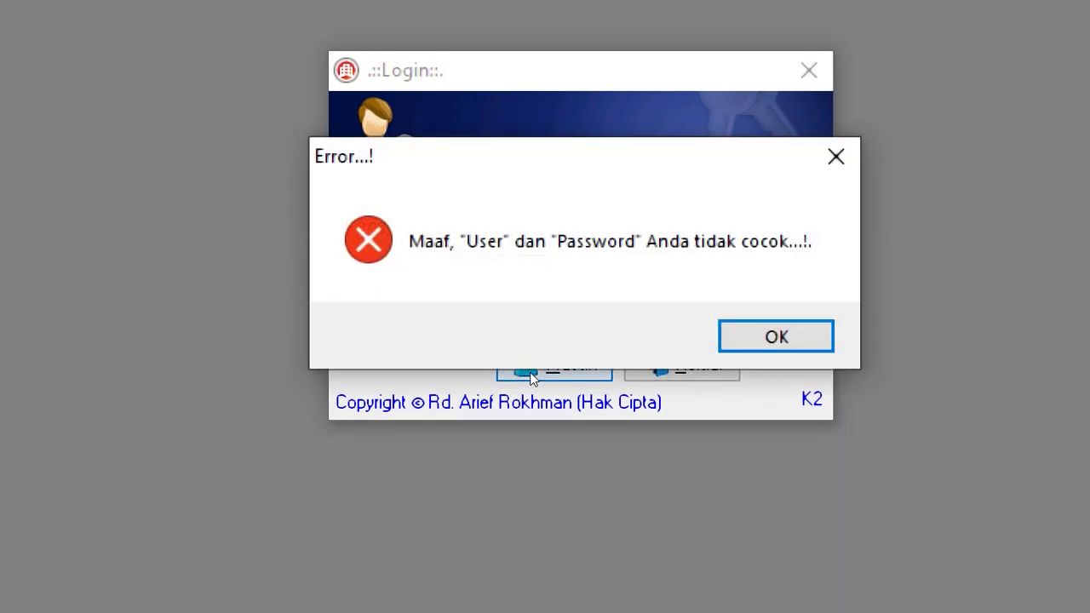
pyautogui.press('Return')
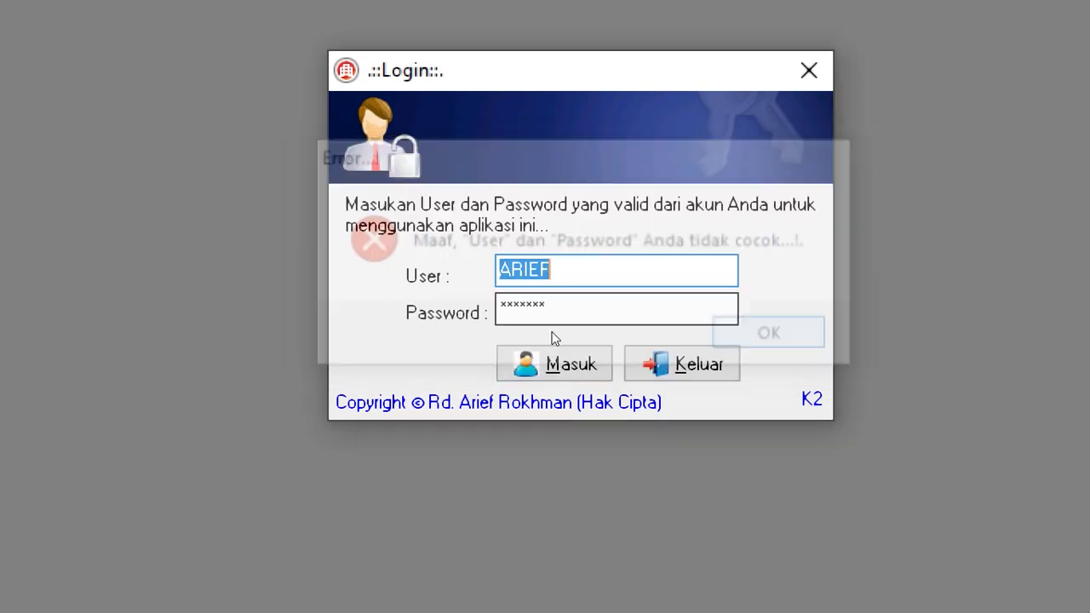
# Log in with the corrected password and decline the Tutup Bulan stock reminder
pyautogui.press('Tab')
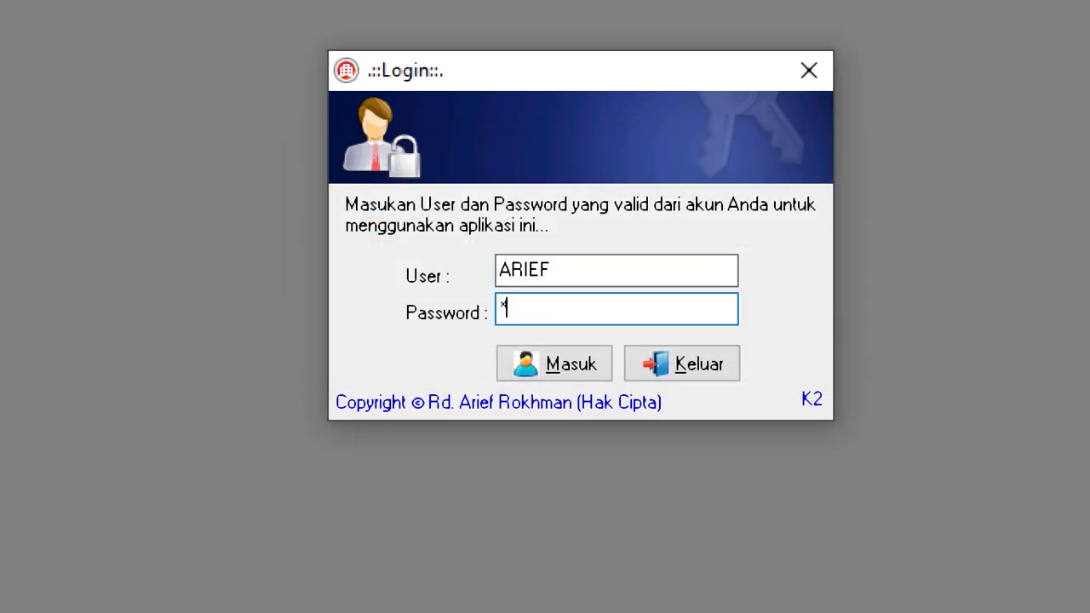
pyautogui.write('123')
pyautogui.click(523, 378)
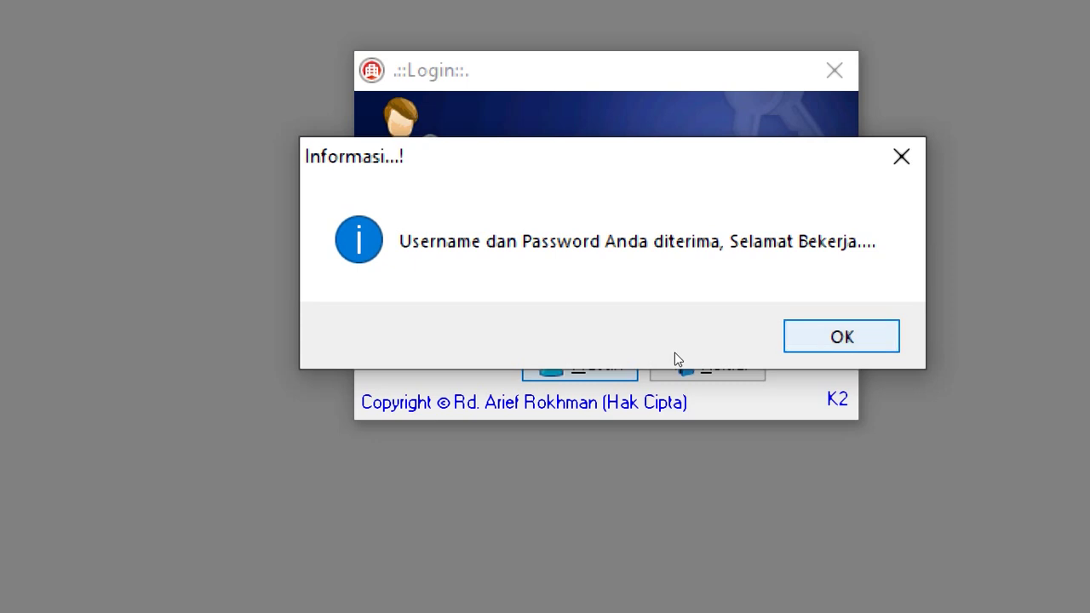
pyautogui.press('Return')
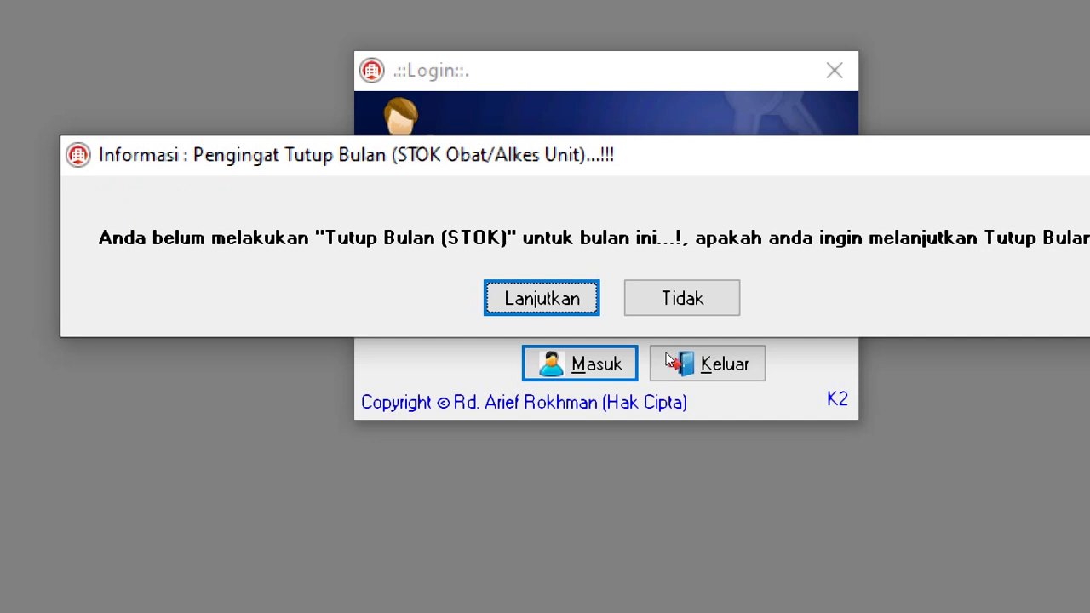
pyautogui.press('Tab')
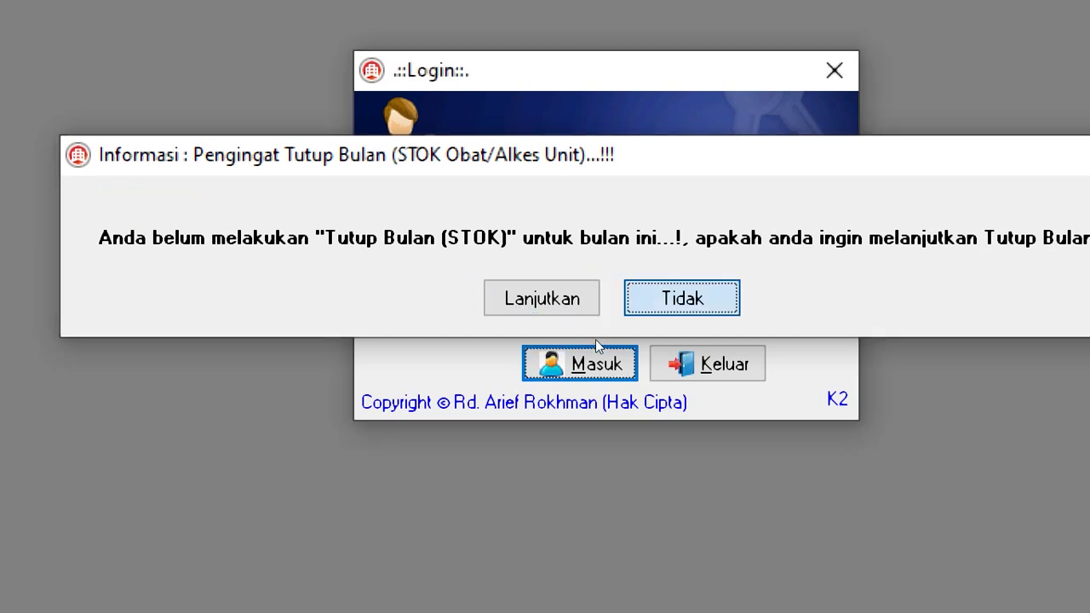
pyautogui.press('Return')
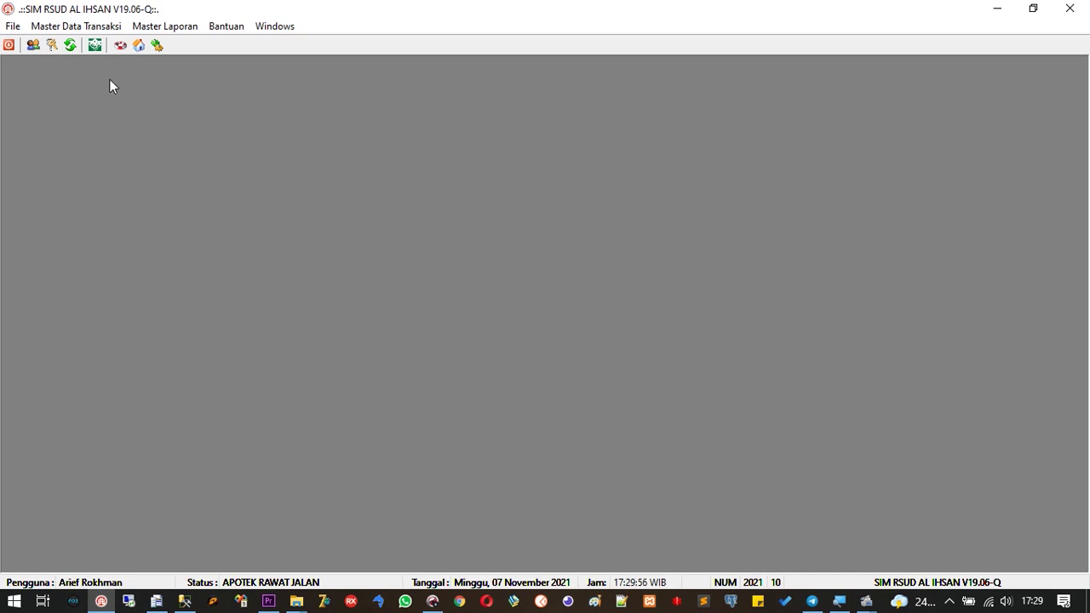
# Open Formulir IKP from the Master Data Transaksi menu to reach its Tambah Data page
pyautogui.click(32, 22)
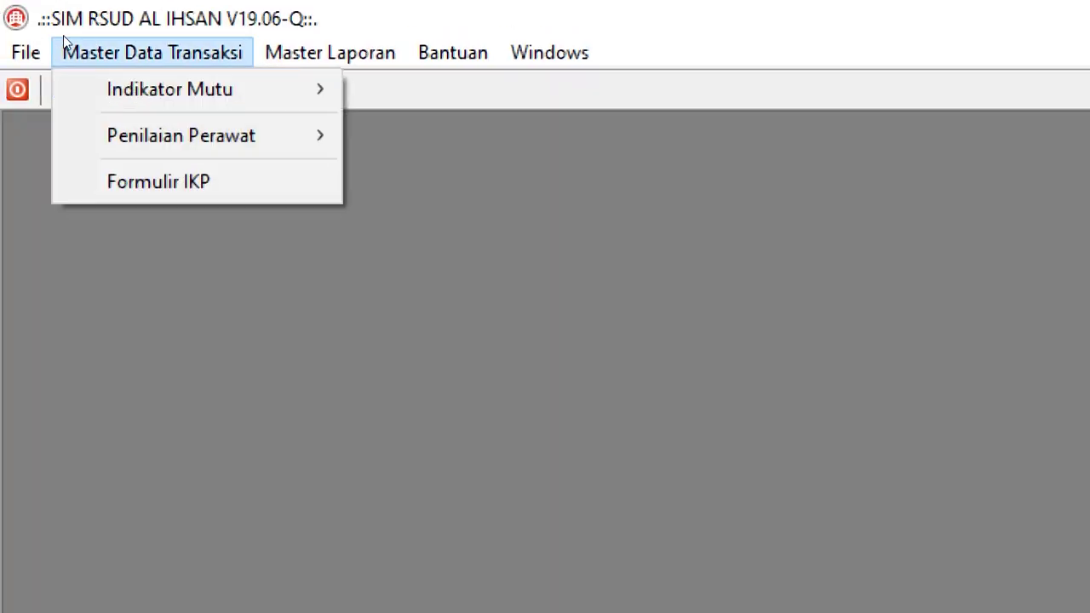
pyautogui.press('Down')
pyautogui.press('Right')
pyautogui.press('Down')
pyautogui.press('Right')
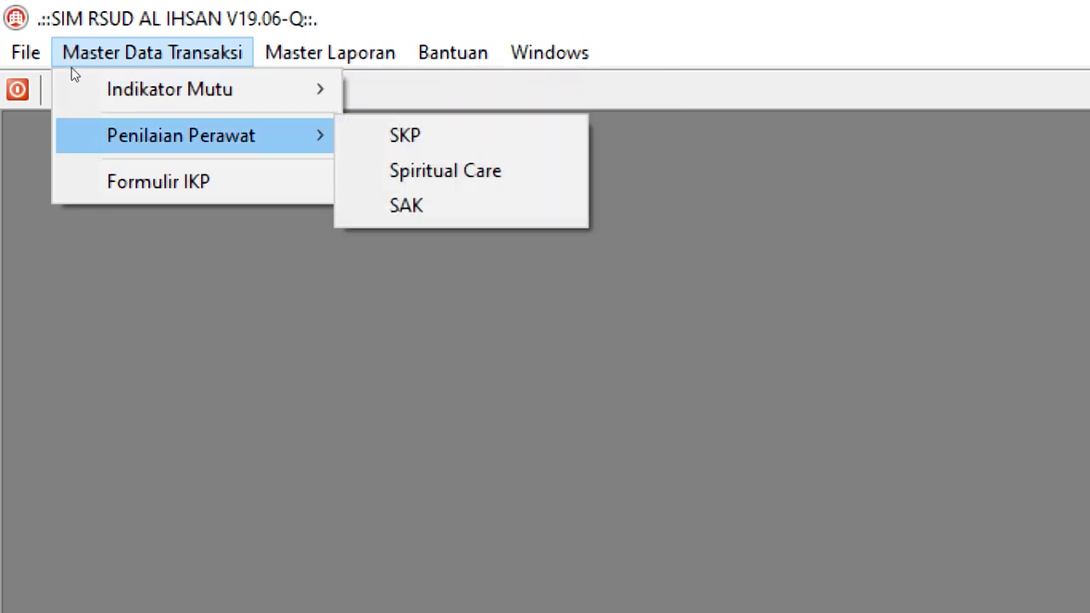
pyautogui.press('Down')
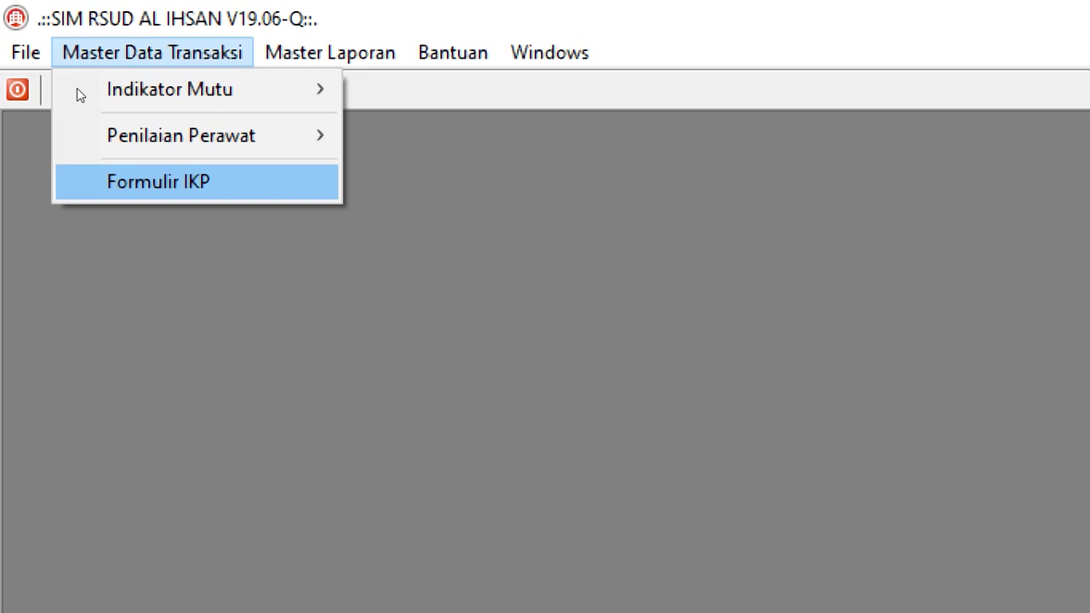
pyautogui.press('Down')
pyautogui.press('Down')
pyautogui.press('Down')
pyautogui.press('Return')
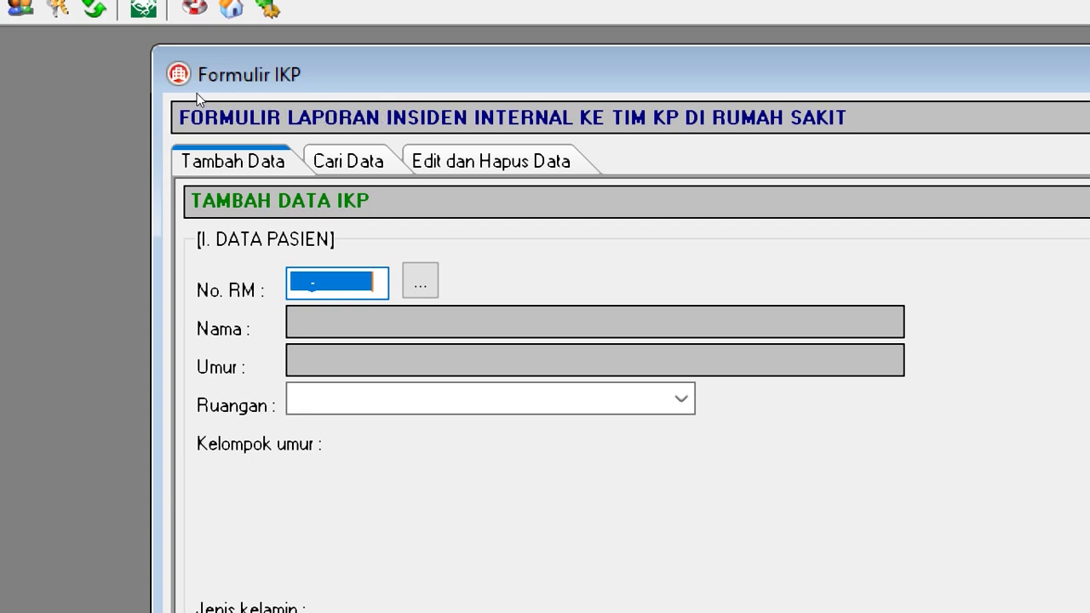
pyautogui.hotkey('shift', 'Tab')
pyautogui.press('Right')
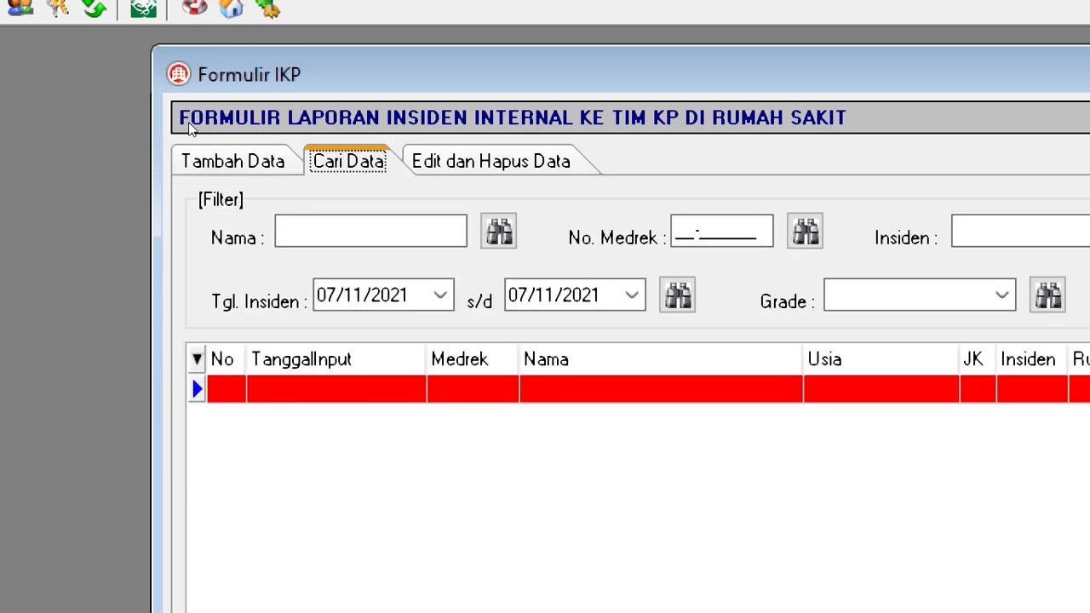
pyautogui.press('Right')
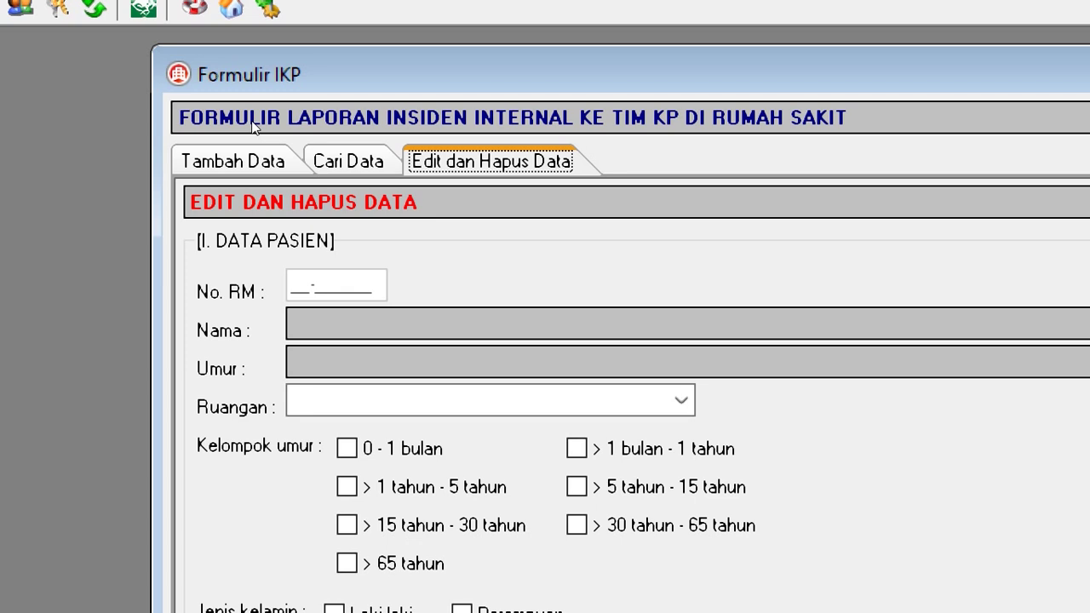
pyautogui.press('Right')
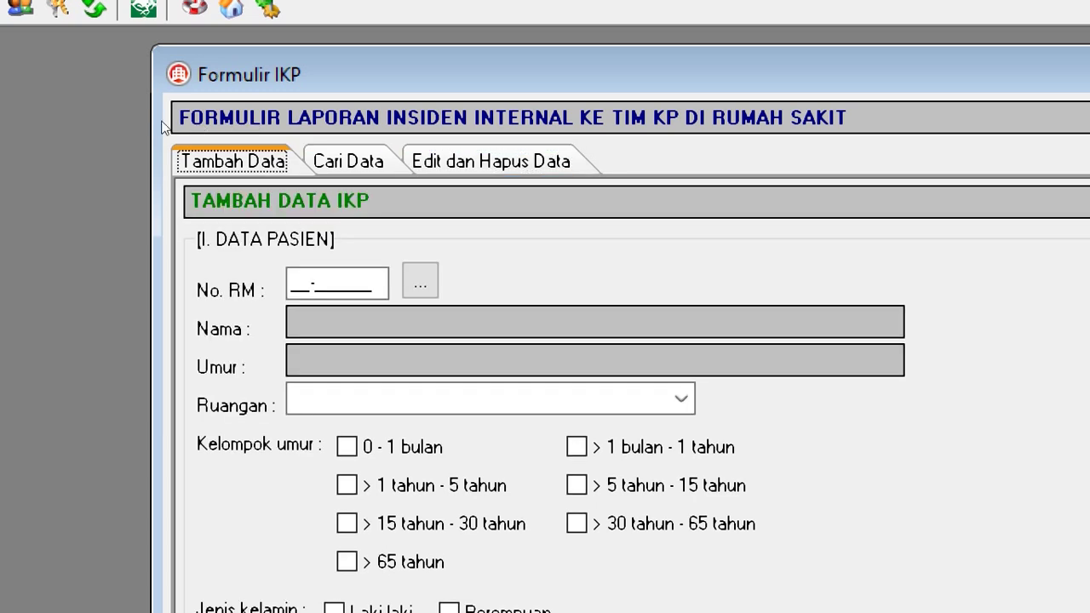
pyautogui.press('Right')
pyautogui.press('Right')
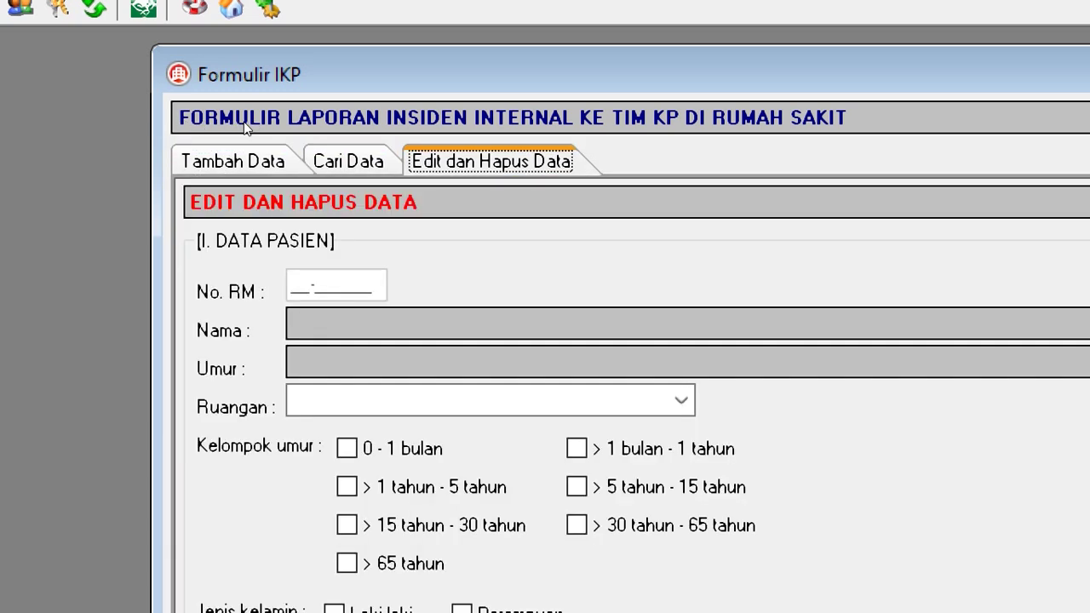
pyautogui.press('Right')
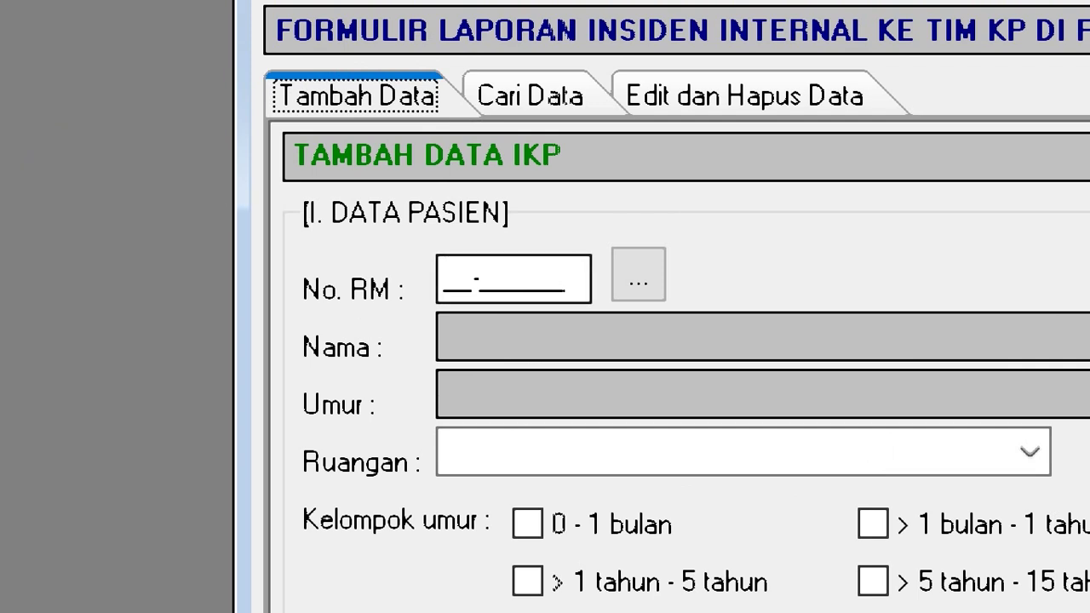
pyautogui.press('Tab')
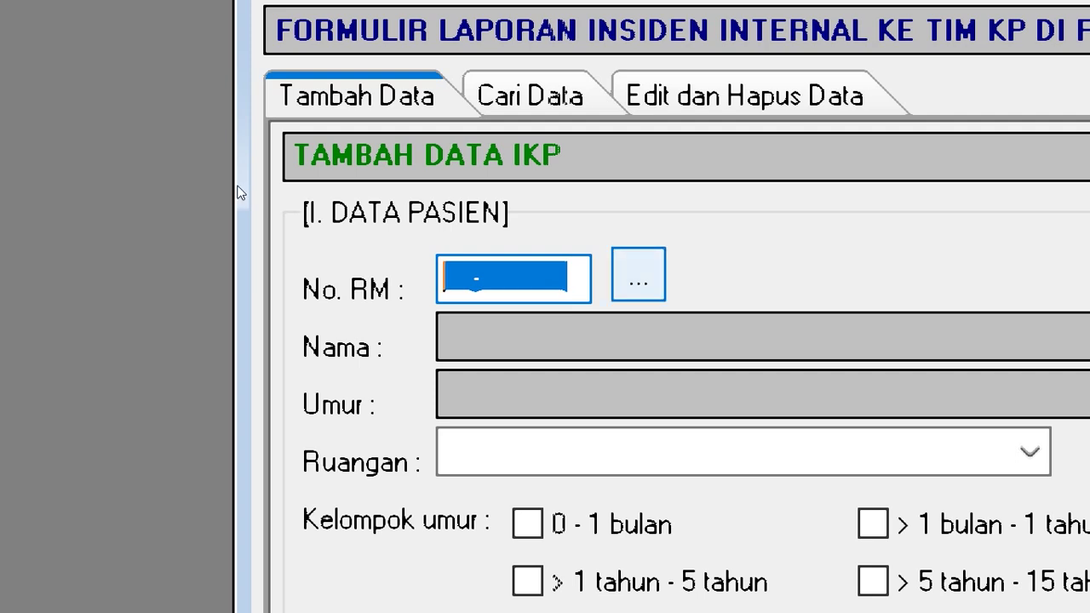
pyautogui.press('Tab')
pyautogui.press('Return')
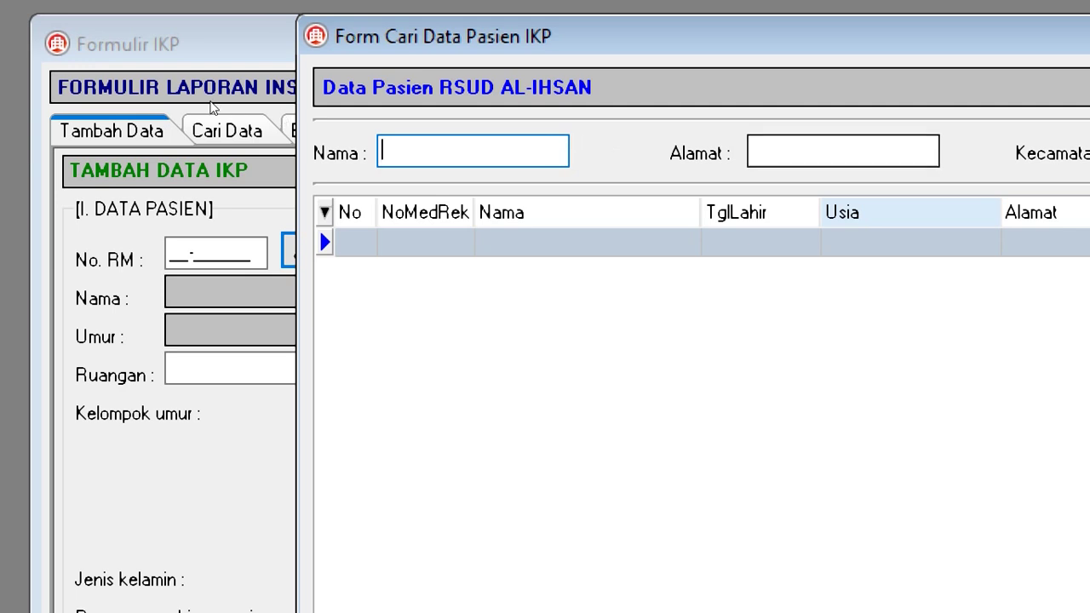
pyautogui.hotkey('alt', '-')
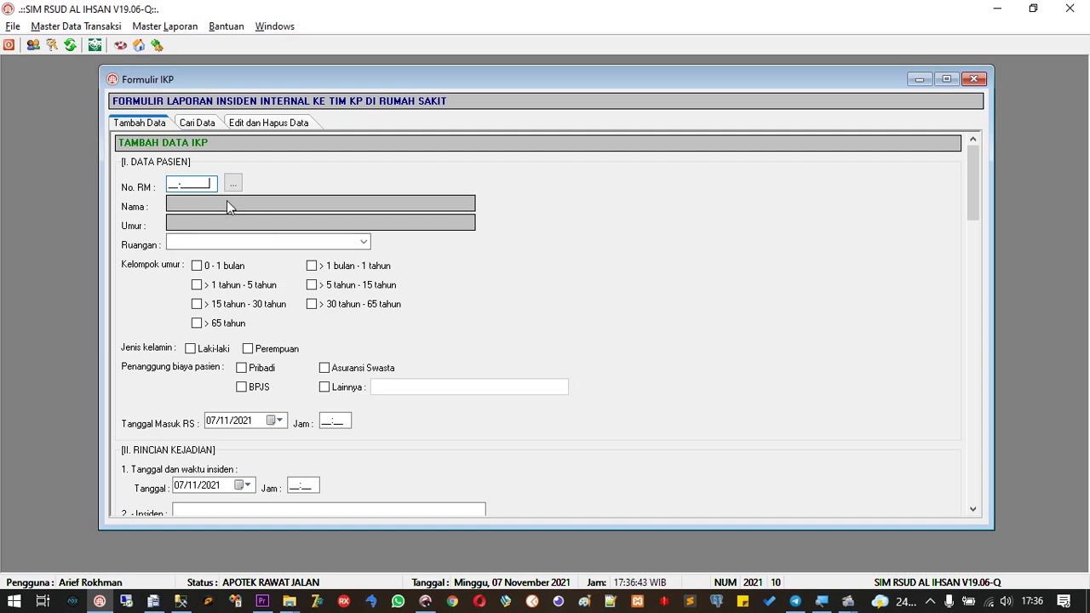
# Enter the patient's medical record number so name, age, age group and sex load automatically
pyautogui.moveTo(213, 183); pyautogui.dragTo(164, 183)
pyautogui.press('Return')
pyautogui.press('Return')
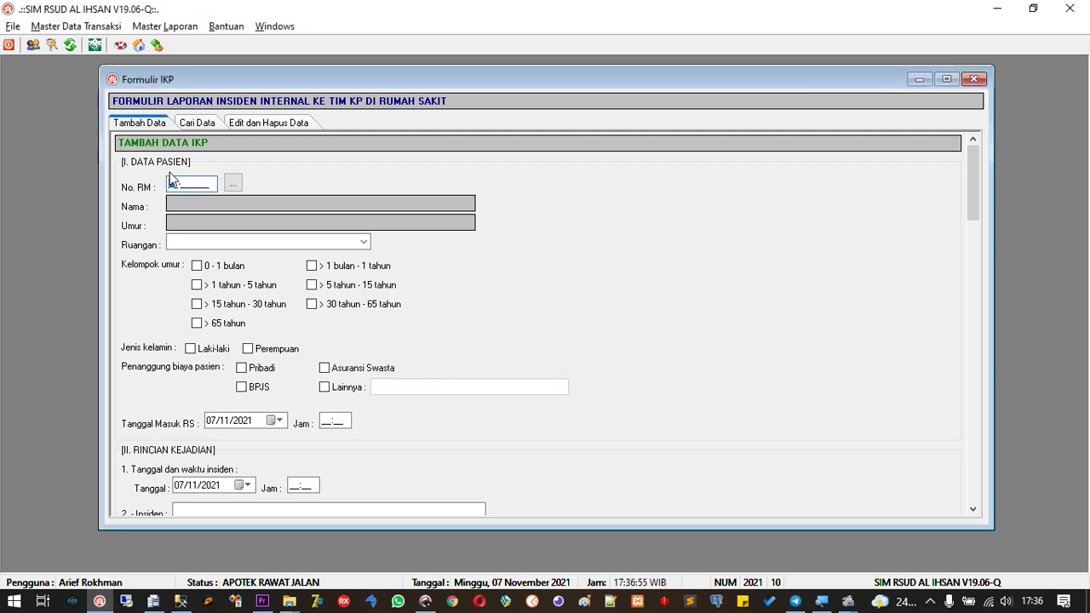
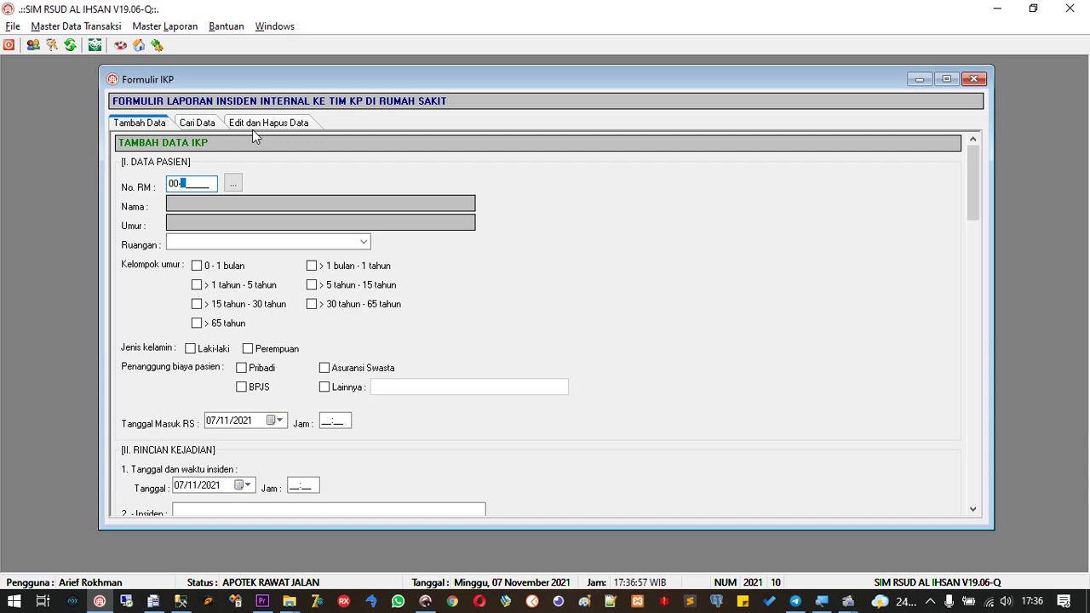
pyautogui.press('Return')
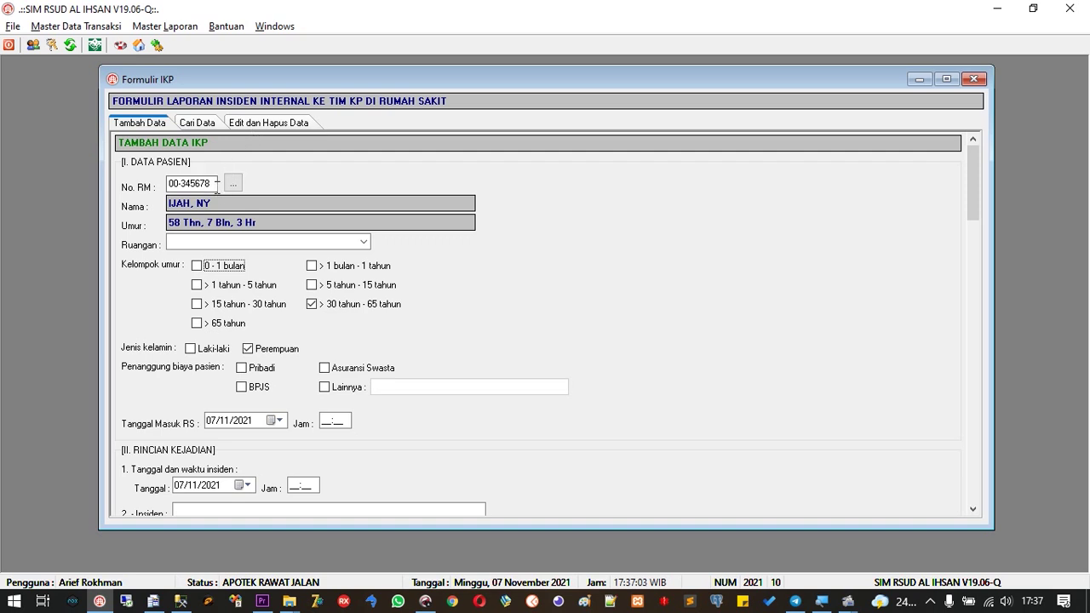
pyautogui.moveTo(215, 184); pyautogui.dragTo(166, 186)
pyautogui.press('Tab')
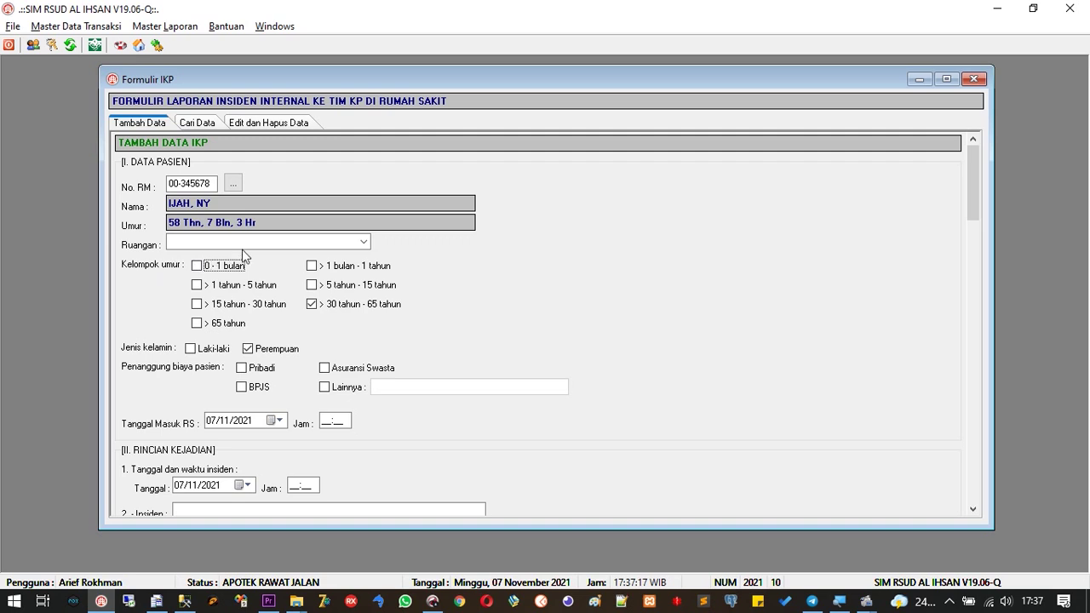
# Set the patient's room to R. OK and tick BPJS as the payer
pyautogui.click(362, 245)
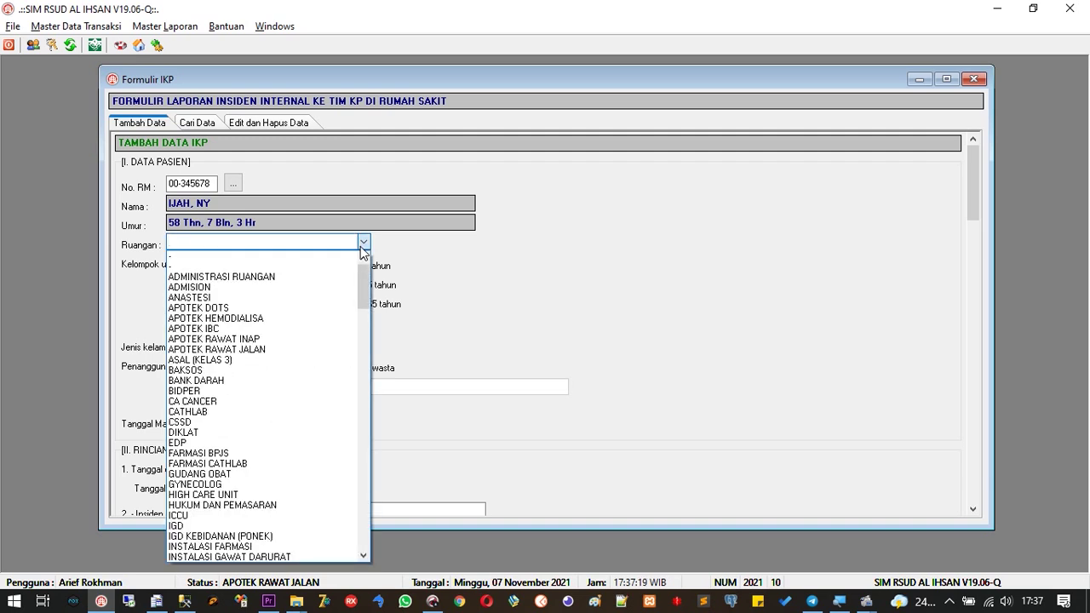
pyautogui.moveTo(364, 274); pyautogui.dragTo(361, 489)
pyautogui.click(311, 485)
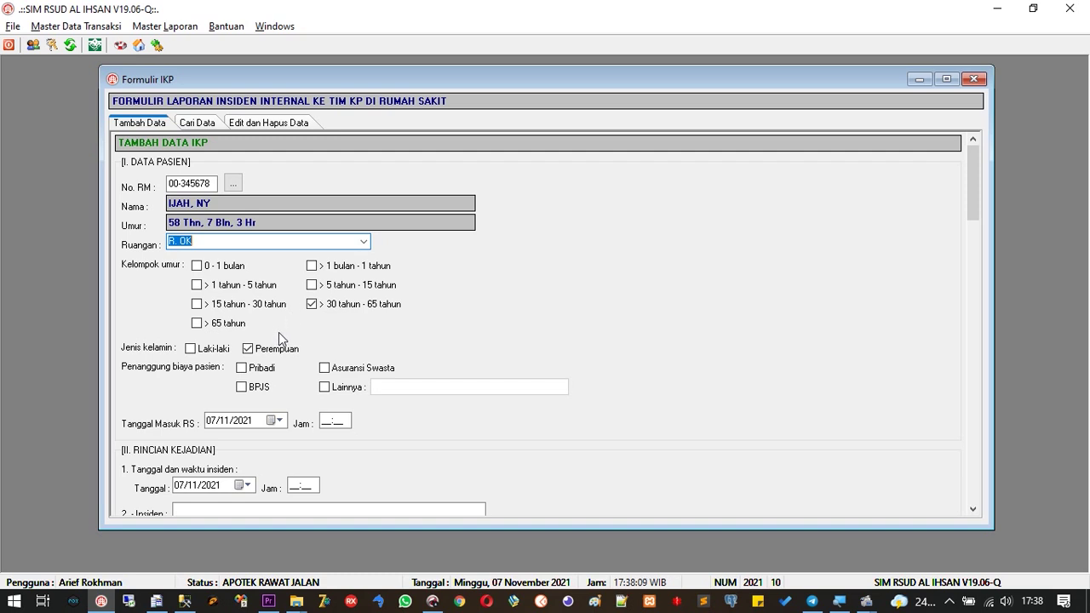
pyautogui.click(242, 386)
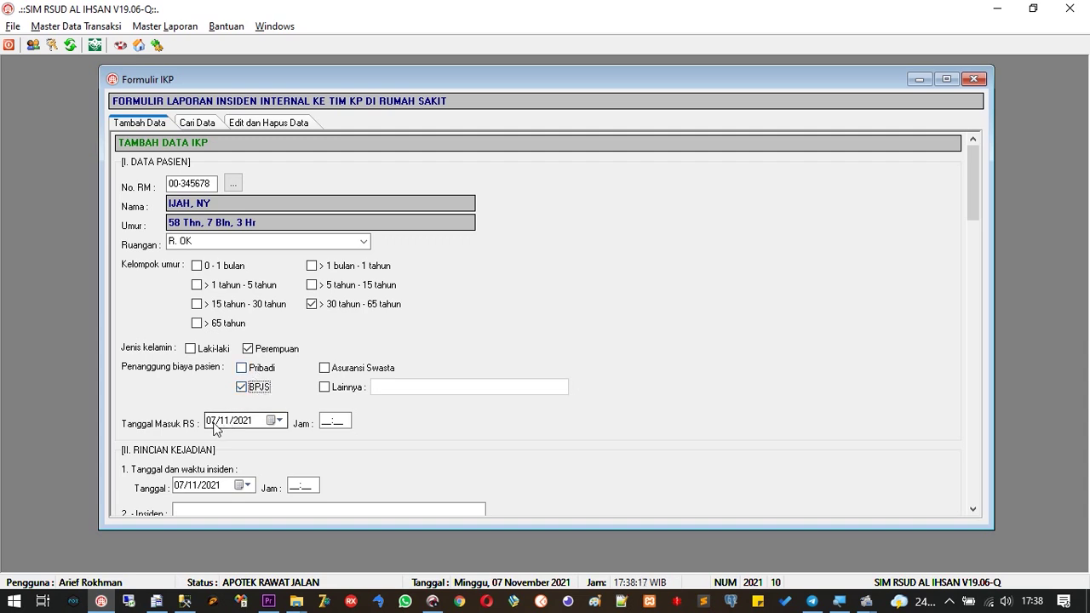
# Set the hospital admission date to 06/11/2021 at 08:00
pyautogui.click(278, 421)
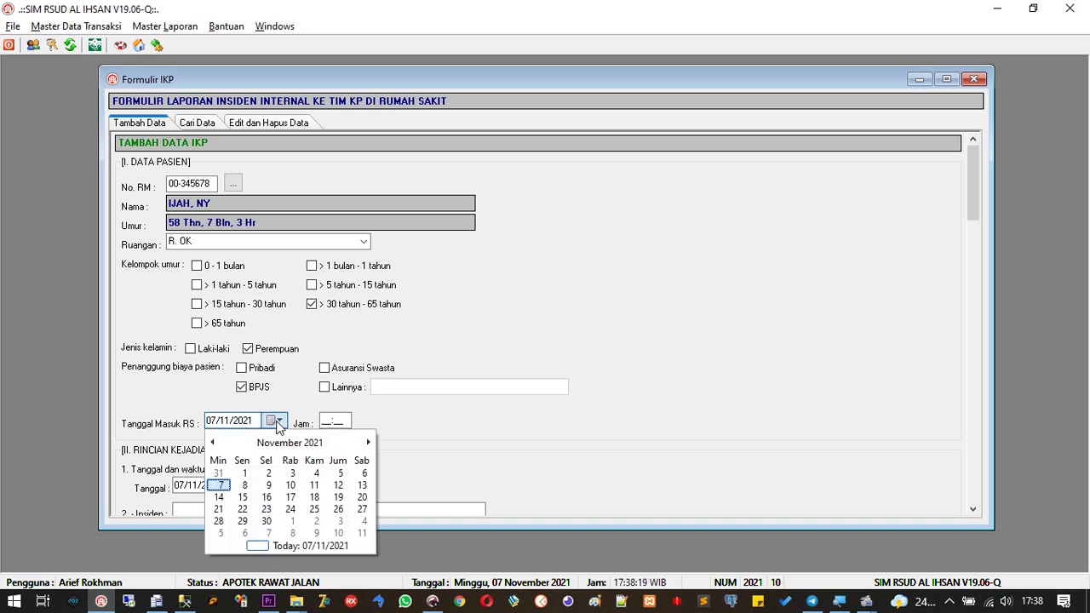
pyautogui.click(364, 473)
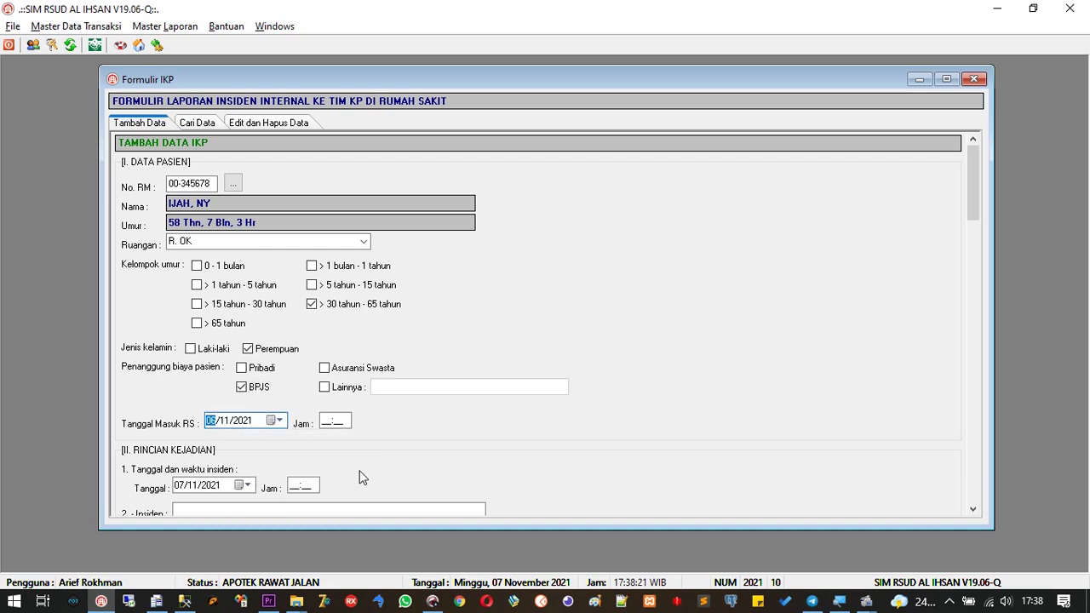
pyautogui.press('Tab')
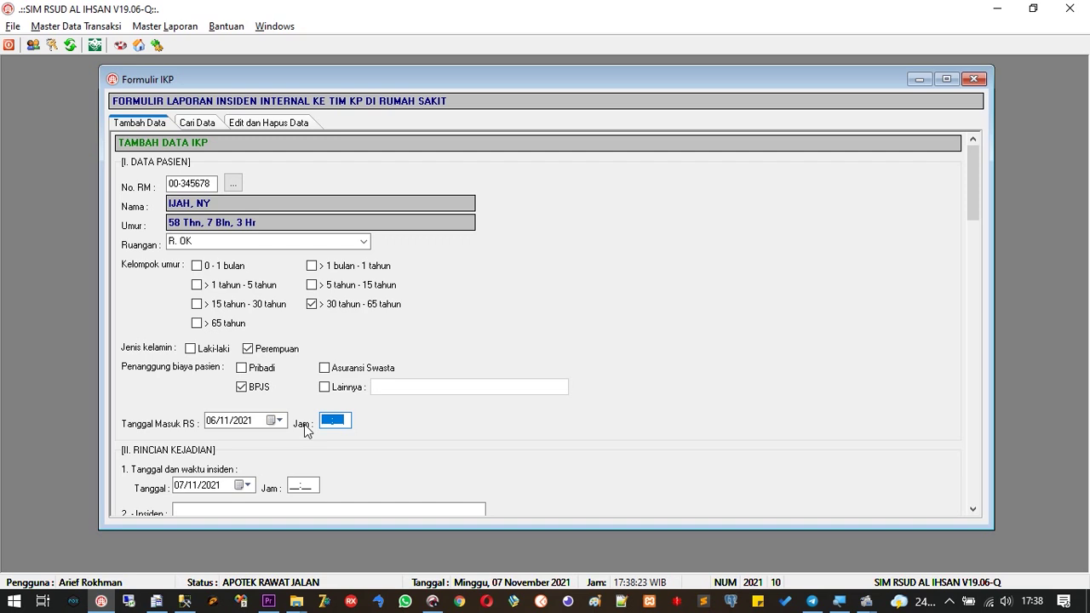
pyautogui.write('08:00')
# Keep the incident date at 07/11/2021 and set the incident time to 11:00
pyautogui.click(972, 509)
pyautogui.moveTo(973, 511); pyautogui.dragTo(973, 511)
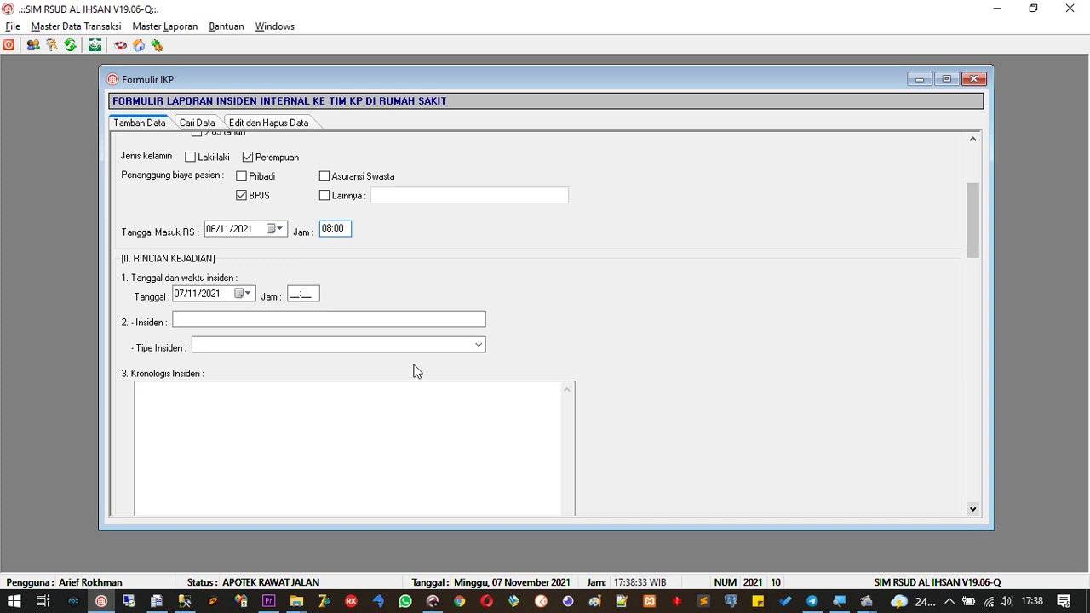
pyautogui.click(181, 293)
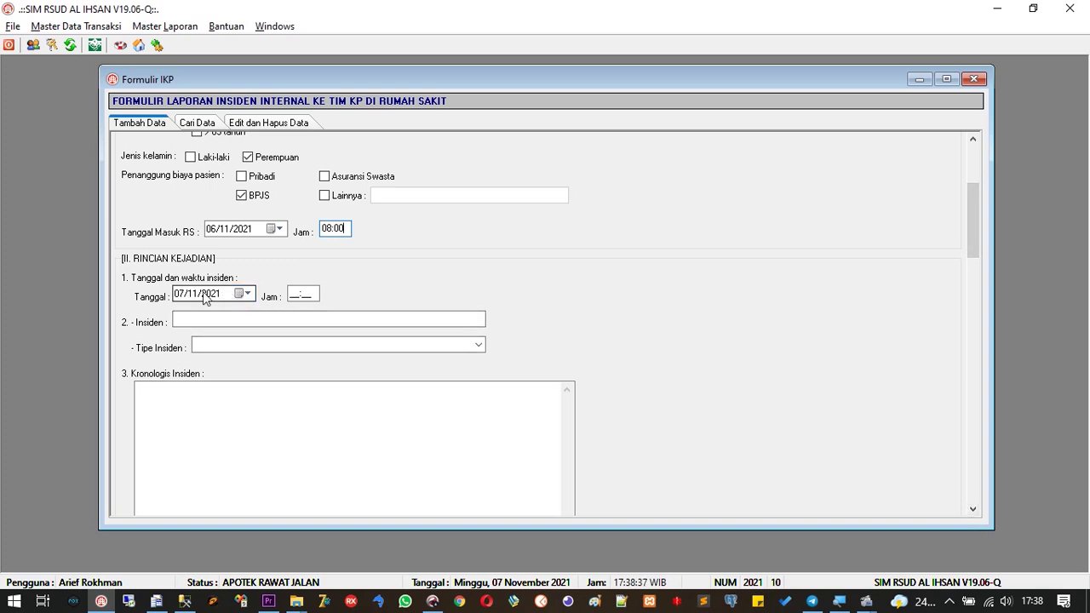
pyautogui.click(239, 293)
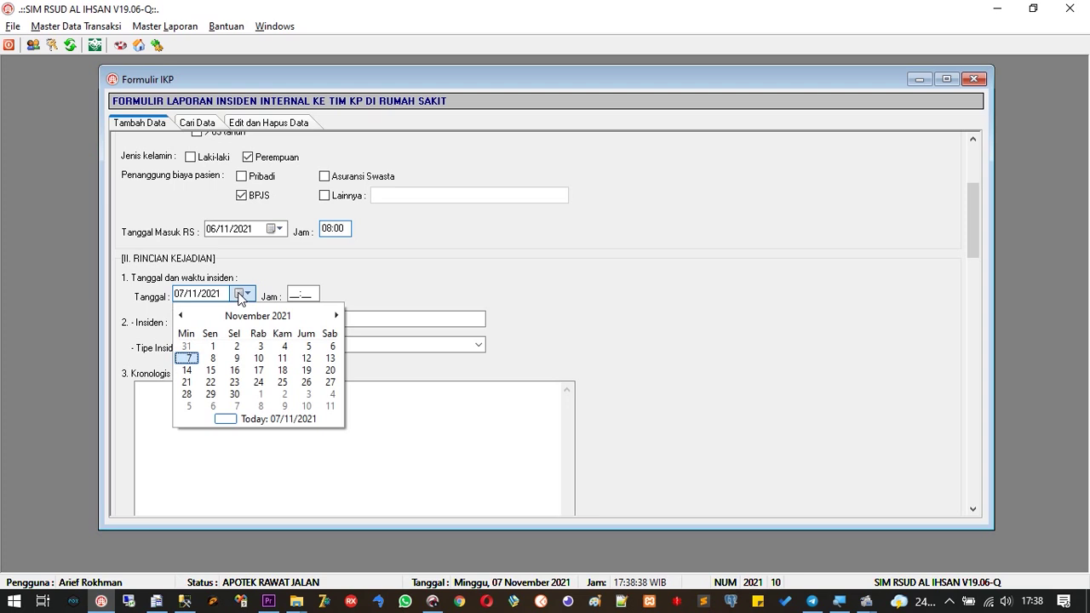
pyautogui.click(188, 358)
pyautogui.press('Tab')
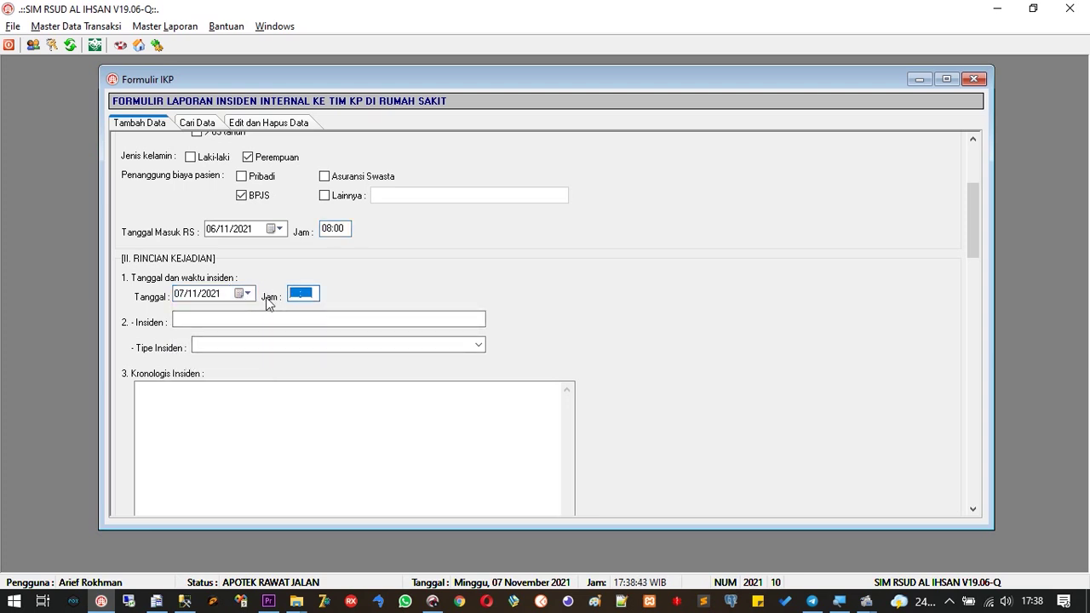
pyautogui.write('0')
pyautogui.write('1100')
pyautogui.click(272, 315)
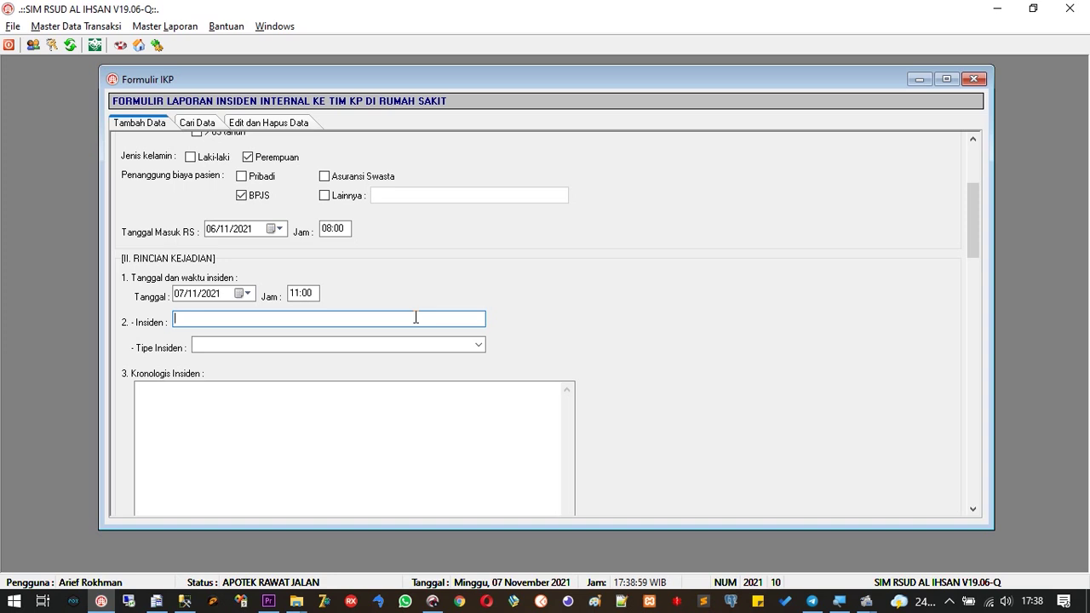
# Name the incident 'kepeleset' and set its Tipe Insiden to Jatuh
pyautogui.write('kepeleset')
pyautogui.click(478, 345)
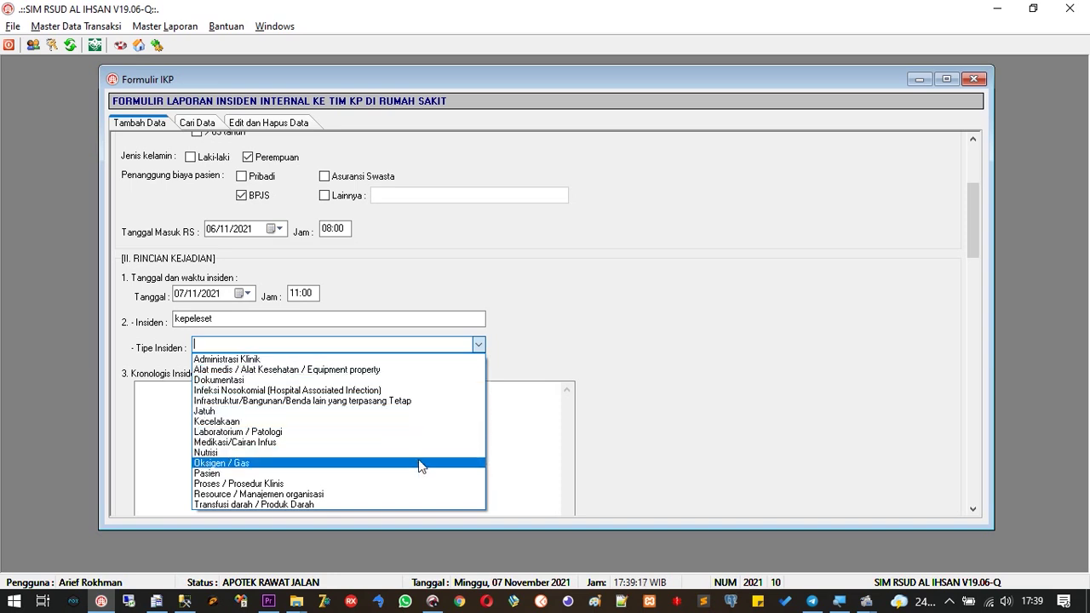
pyautogui.click(402, 412)
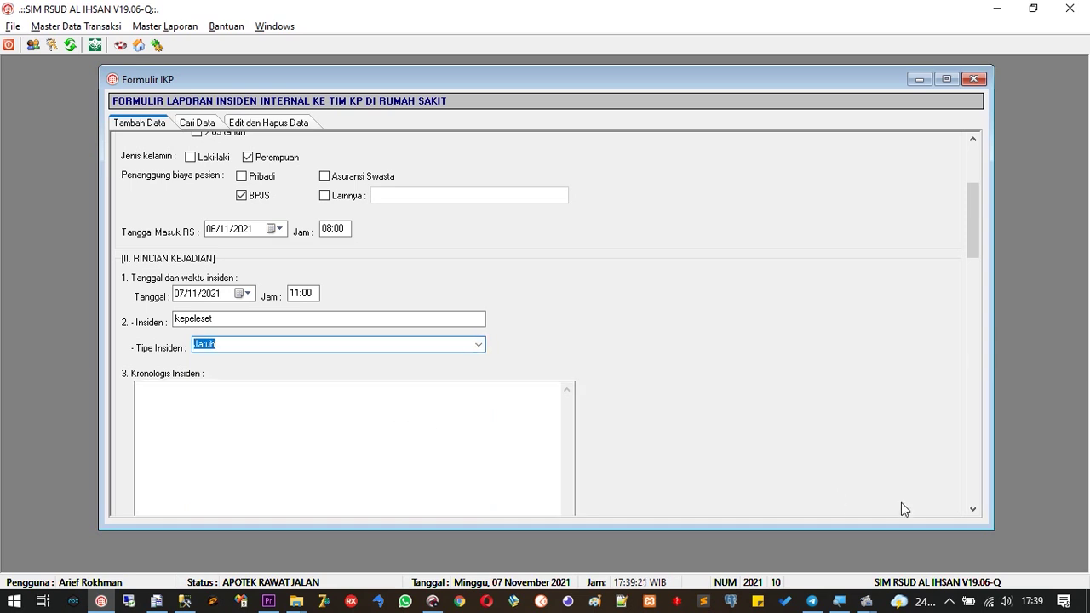
pyautogui.click(972, 509)
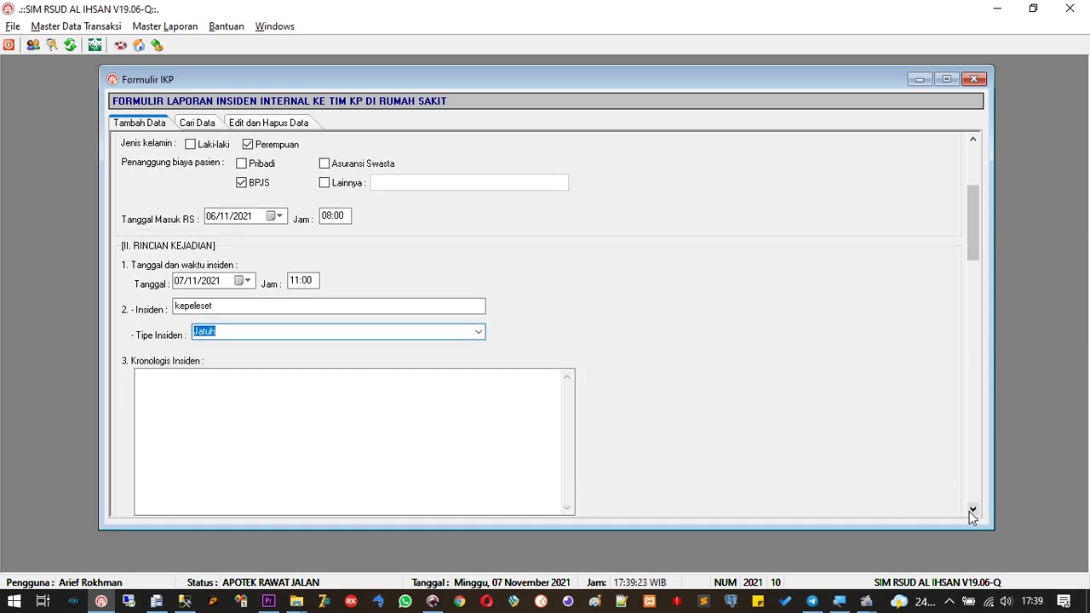
pyautogui.click(972, 509)
pyautogui.click(472, 399)
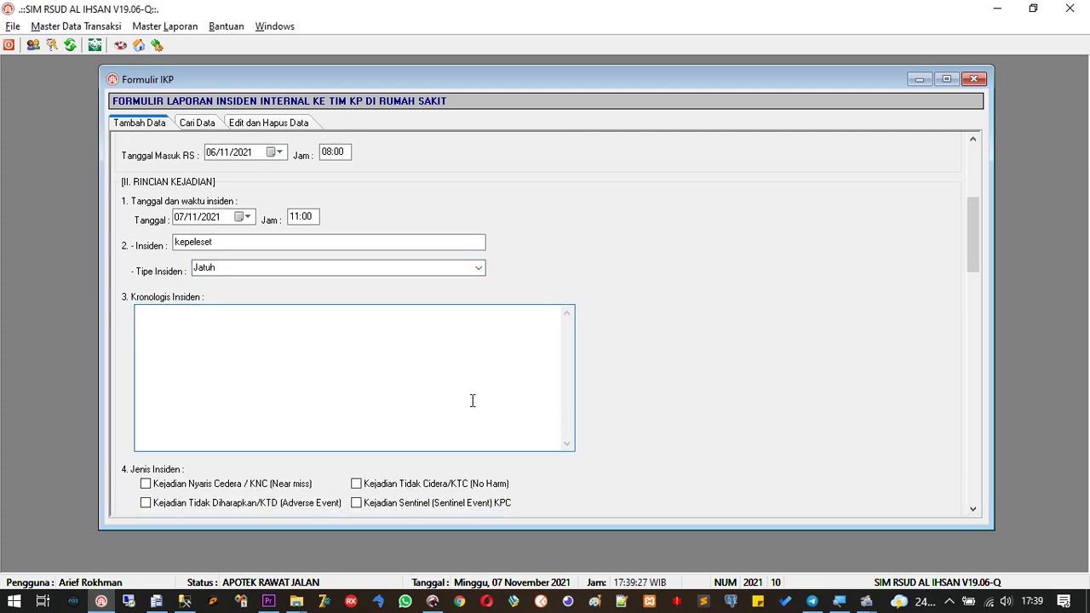
# Write the incident chronology 'terjatuh saat menginjak kabel'
pyautogui.write('terjatuh saat menginjak kabel')
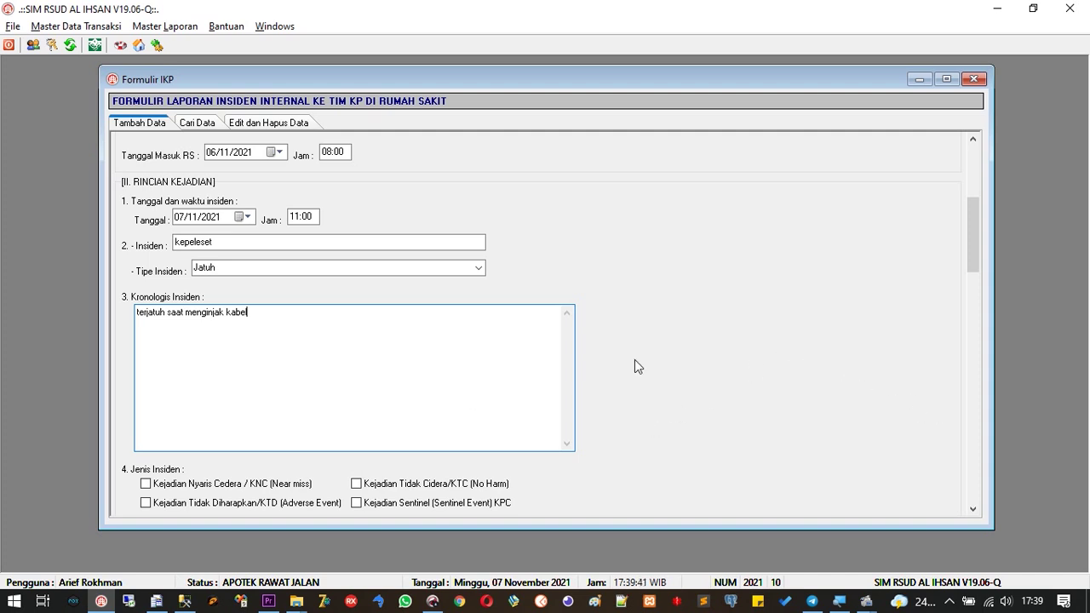
pyautogui.click(973, 509)
pyautogui.moveTo(973, 509); pyautogui.dragTo(973, 509)
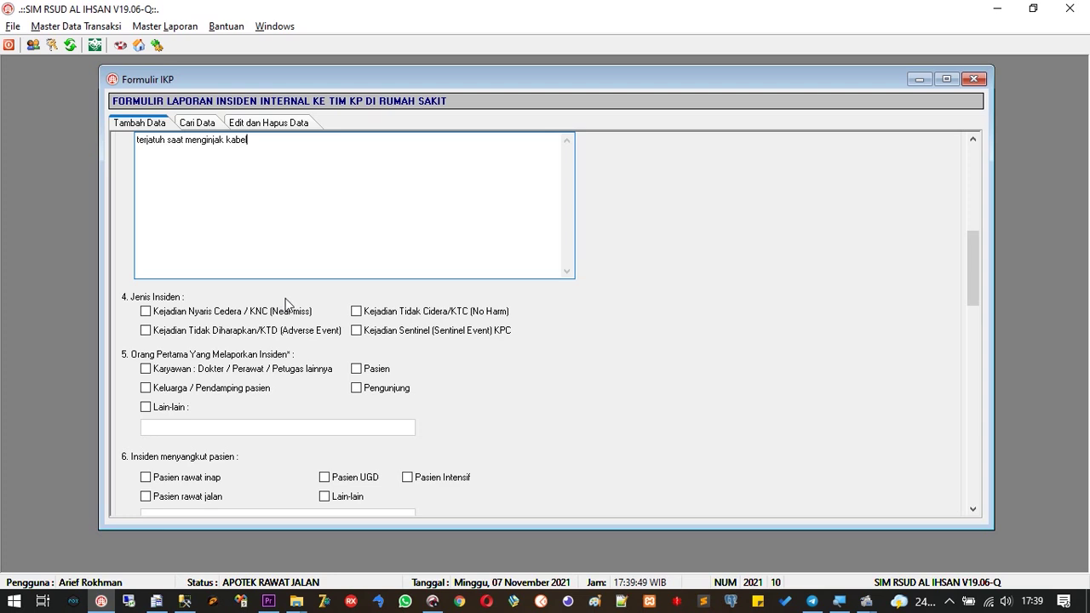
# Mark it a near miss (KNC), first reported by CS under Lain-lain, involving an inpatient
pyautogui.click(248, 318)
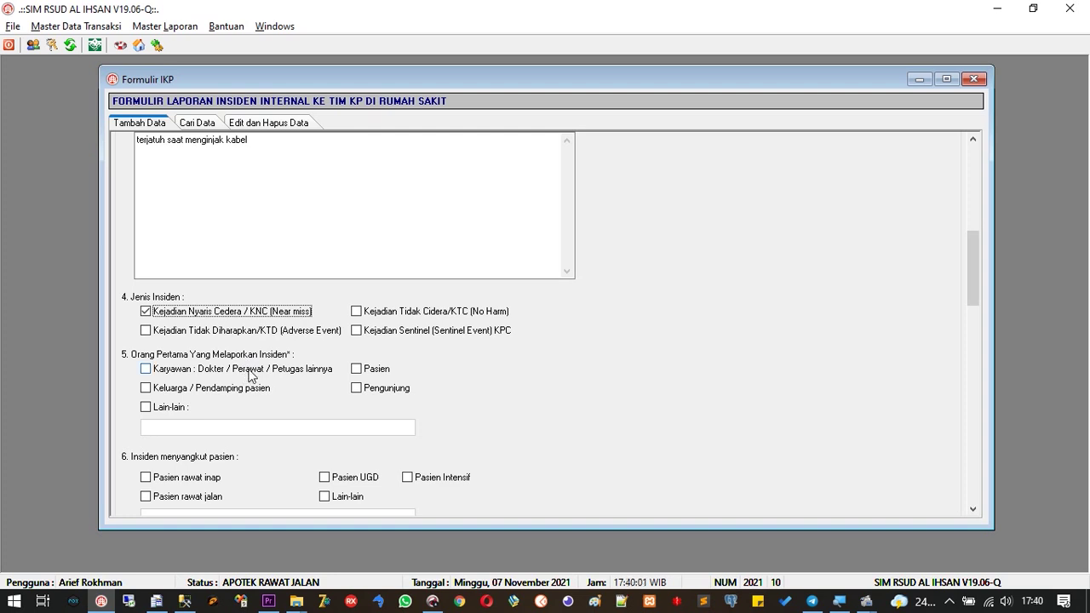
pyautogui.click(181, 408)
pyautogui.click(186, 424)
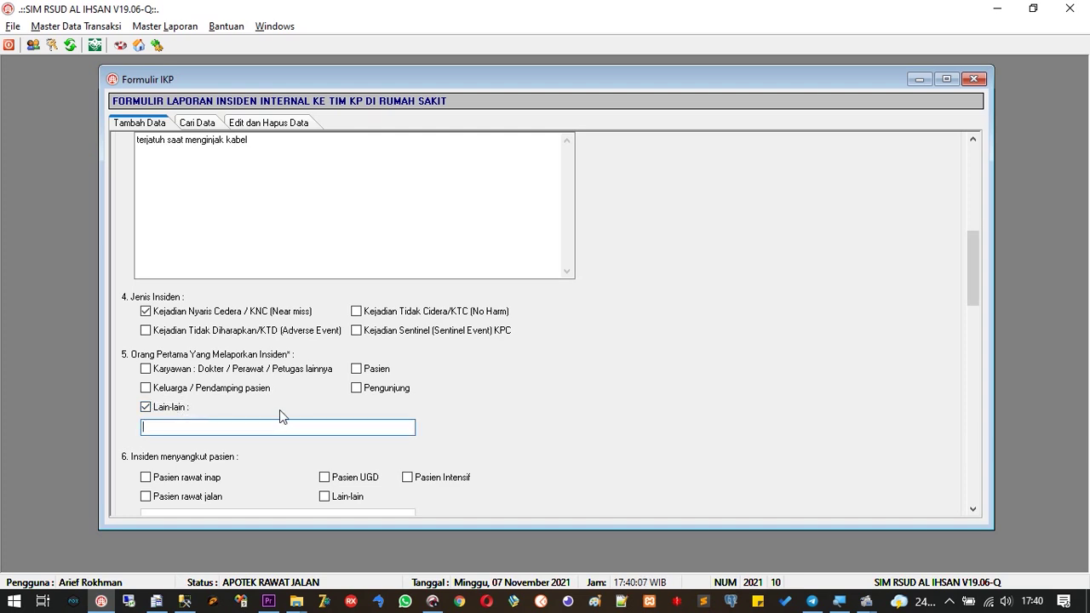
pyautogui.write('CS')
pyautogui.click(973, 510)
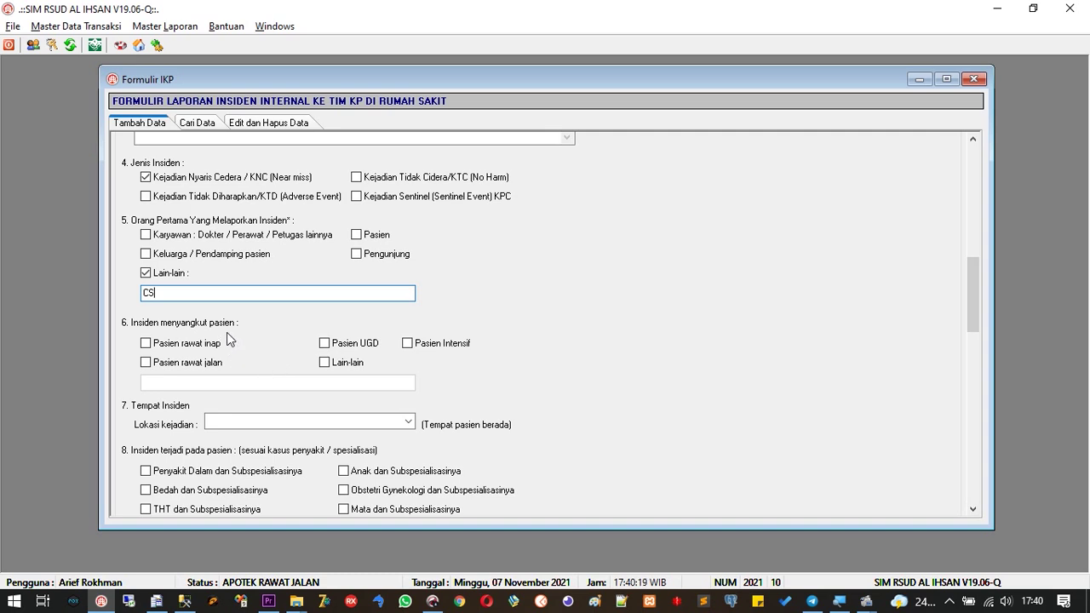
pyautogui.click(189, 348)
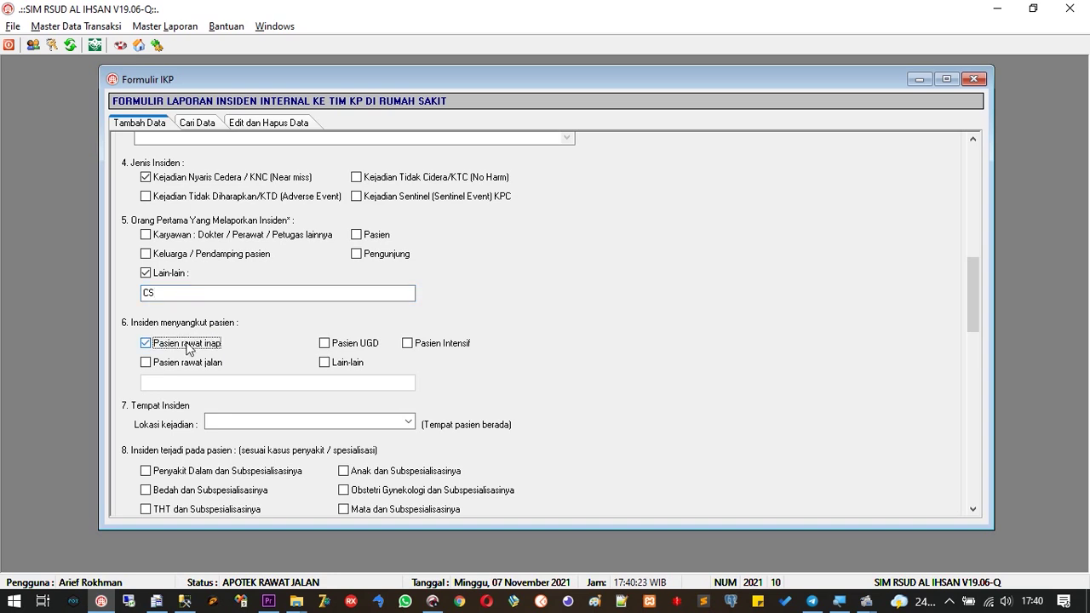
# Set the incident location to RADIOLOGI
pyautogui.click(968, 509)
pyautogui.click(968, 509)
pyautogui.click(968, 509)
pyautogui.click(968, 509)
pyautogui.click(968, 509)
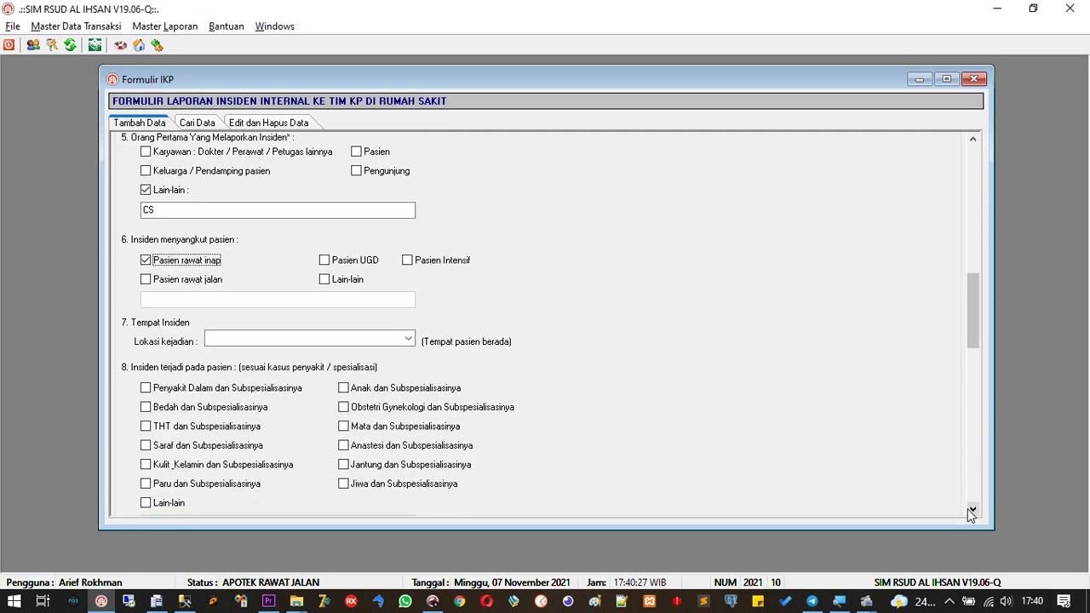
pyautogui.click(407, 341)
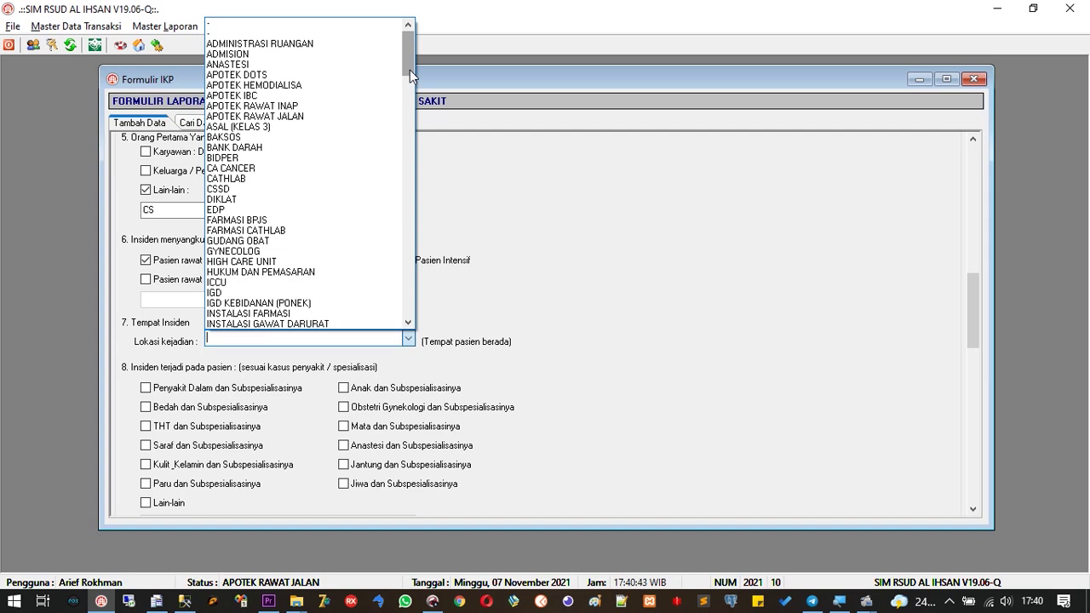
pyautogui.write('RADIOLOGI')
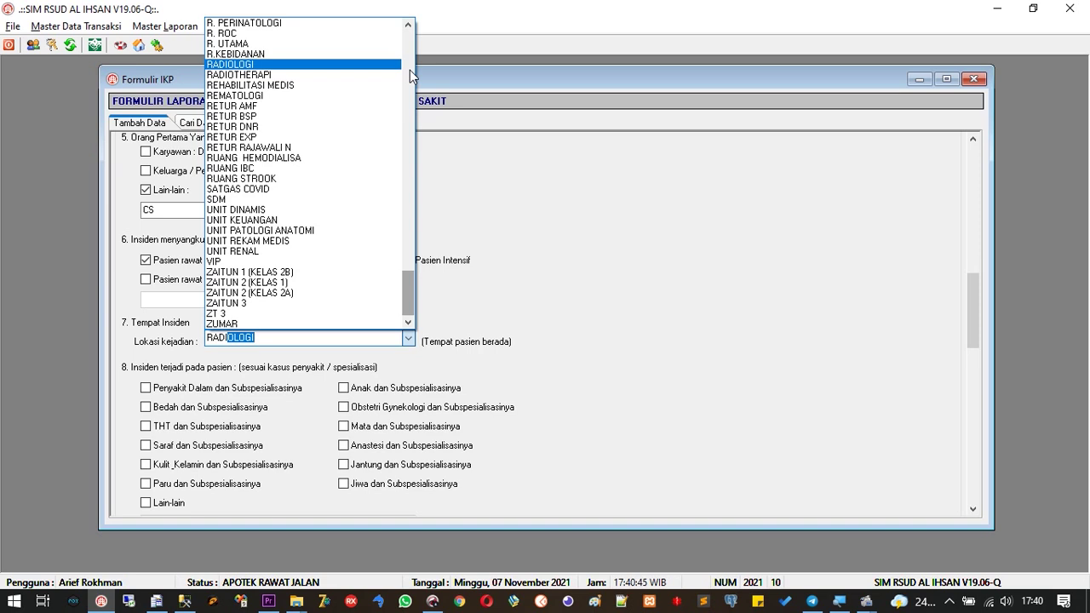
pyautogui.press('Return')
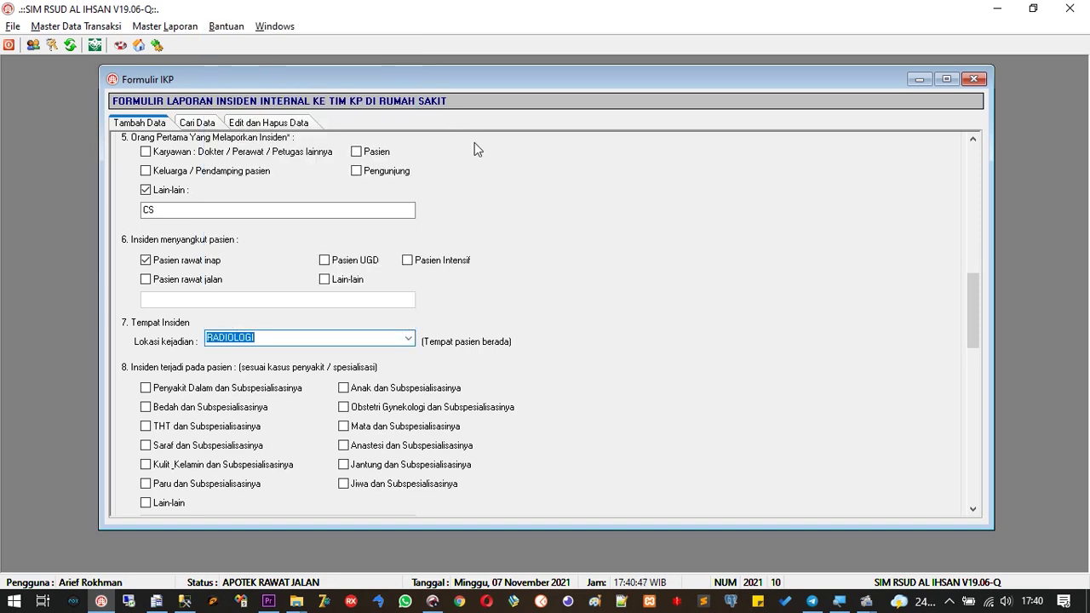
# Classify the case under Bedah dan Subspesialisasinya
pyautogui.click(972, 509)
pyautogui.click(972, 509)
pyautogui.click(972, 509)
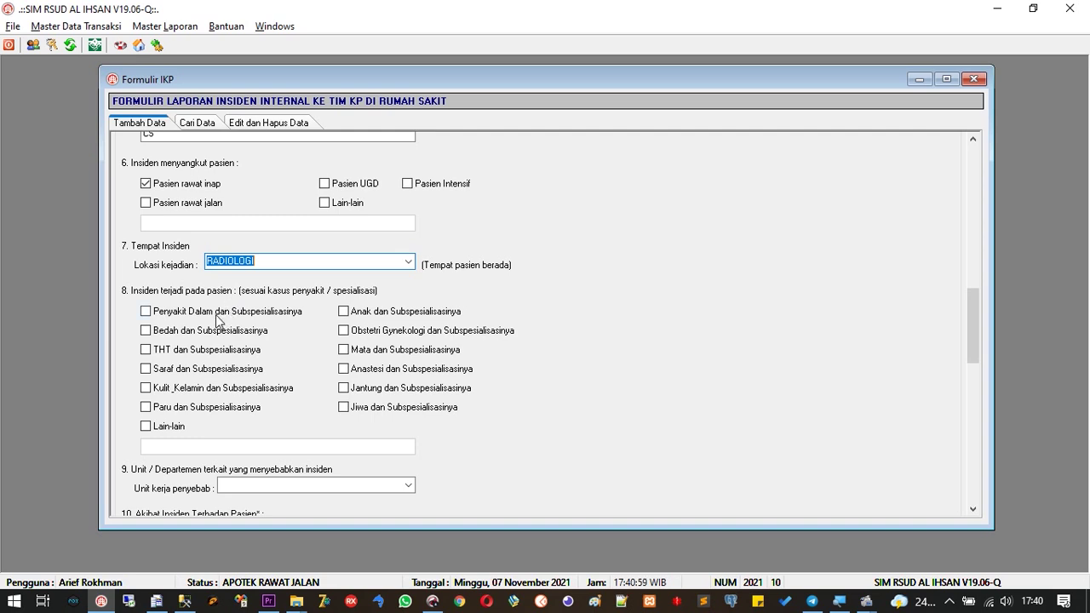
pyautogui.click(212, 332)
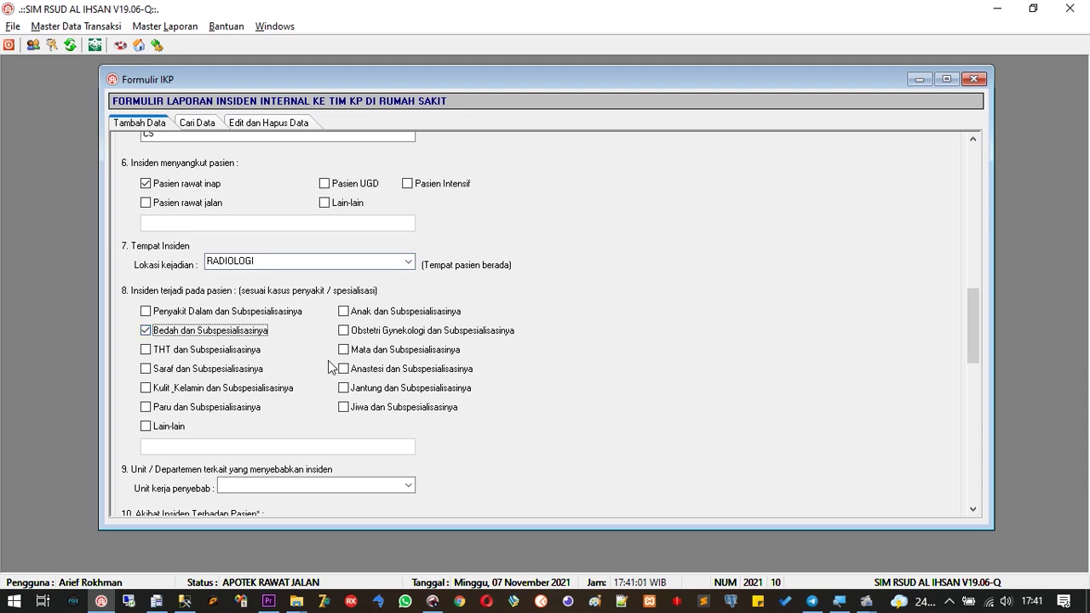
pyautogui.click(972, 509)
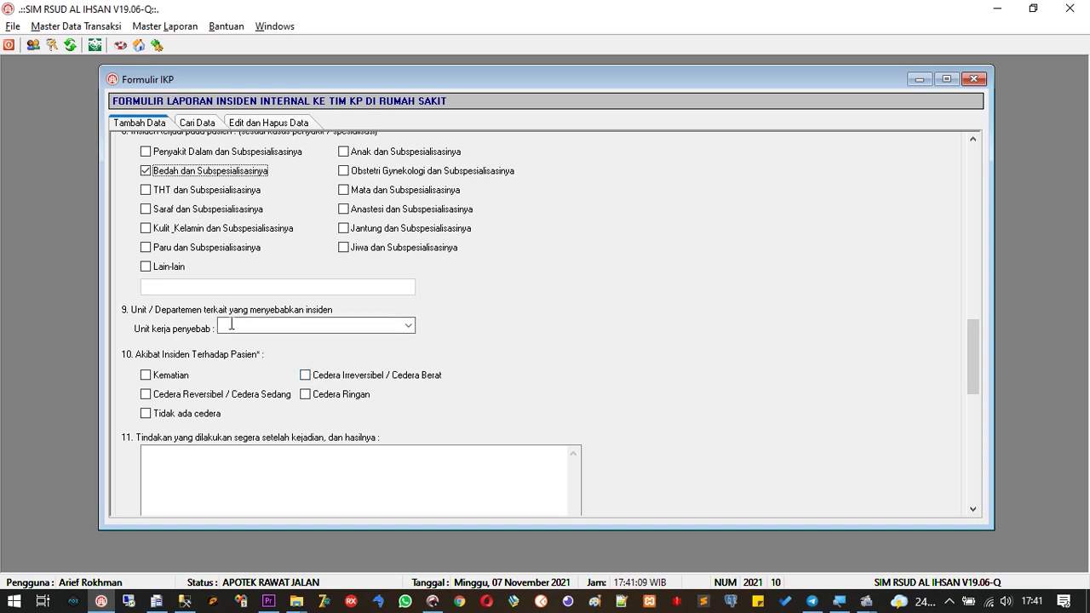
# Set the unit causing the incident to RADIOLOGI
pyautogui.click(408, 327)
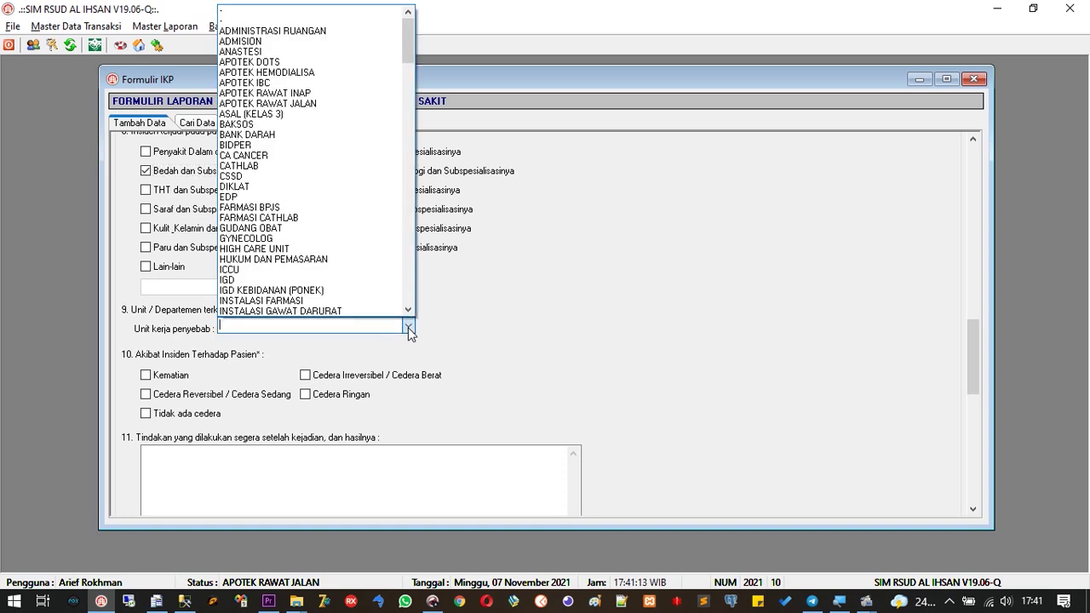
pyautogui.write('RADIOLOGI')
pyautogui.press('Return')
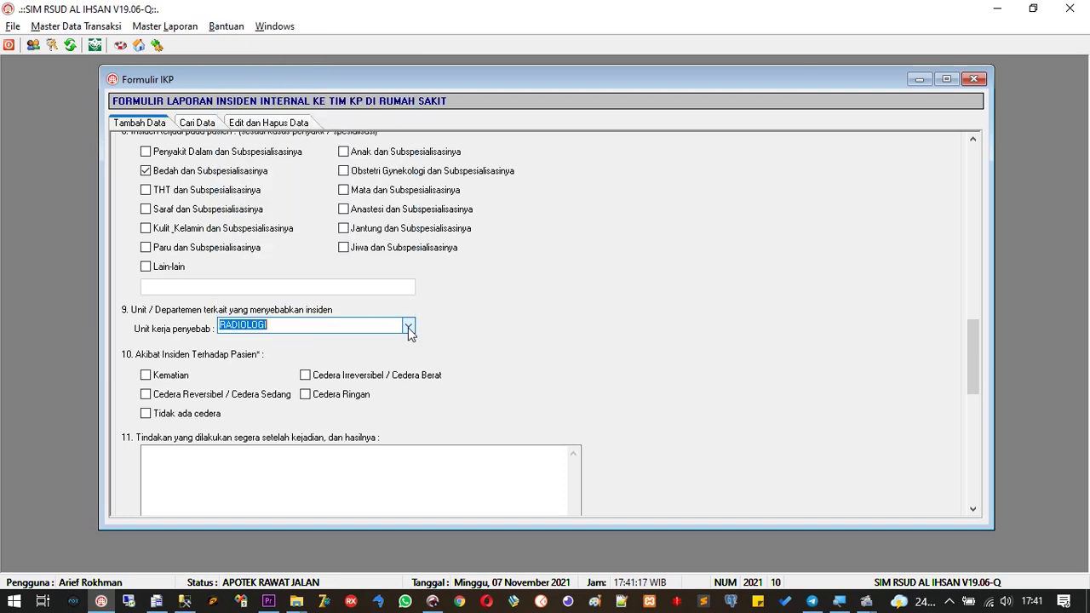
# Record the effect on the patient as Tidak ada cedera
pyautogui.click(972, 509)
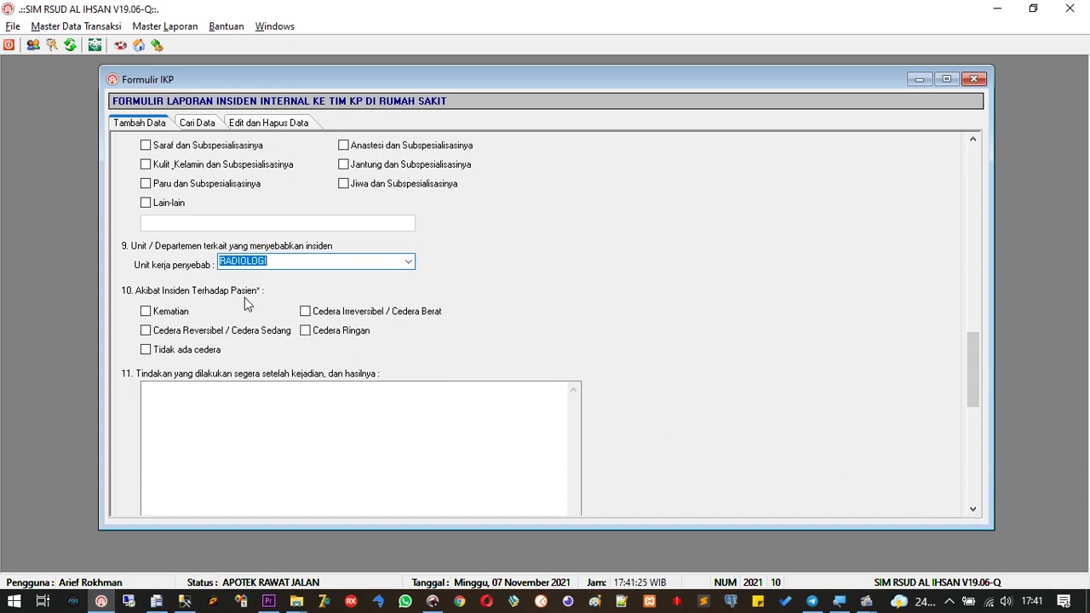
pyautogui.click(207, 356)
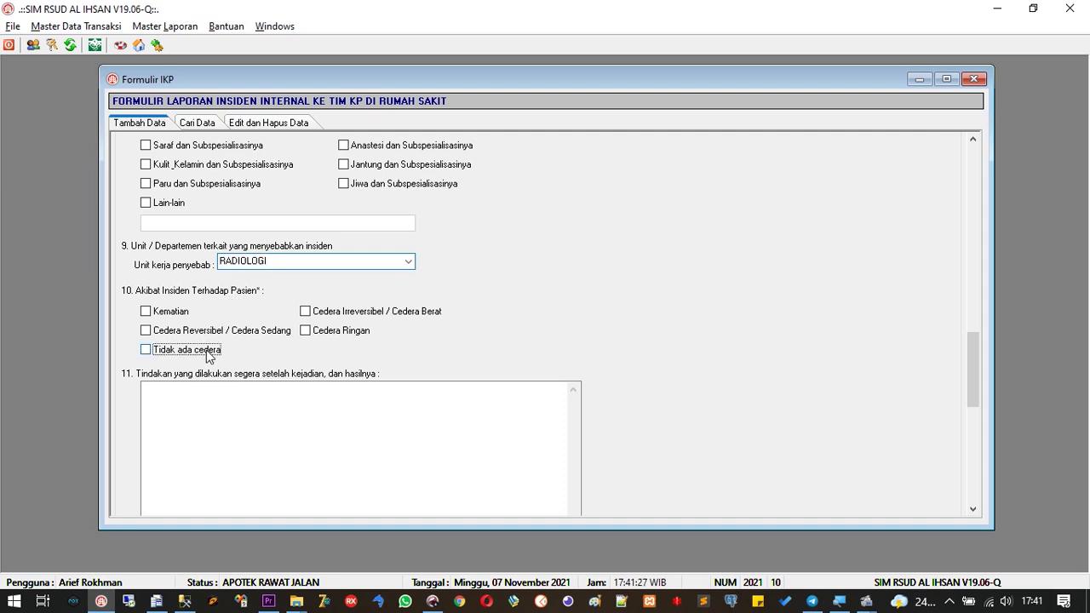
pyautogui.click(972, 509)
pyautogui.click(972, 509)
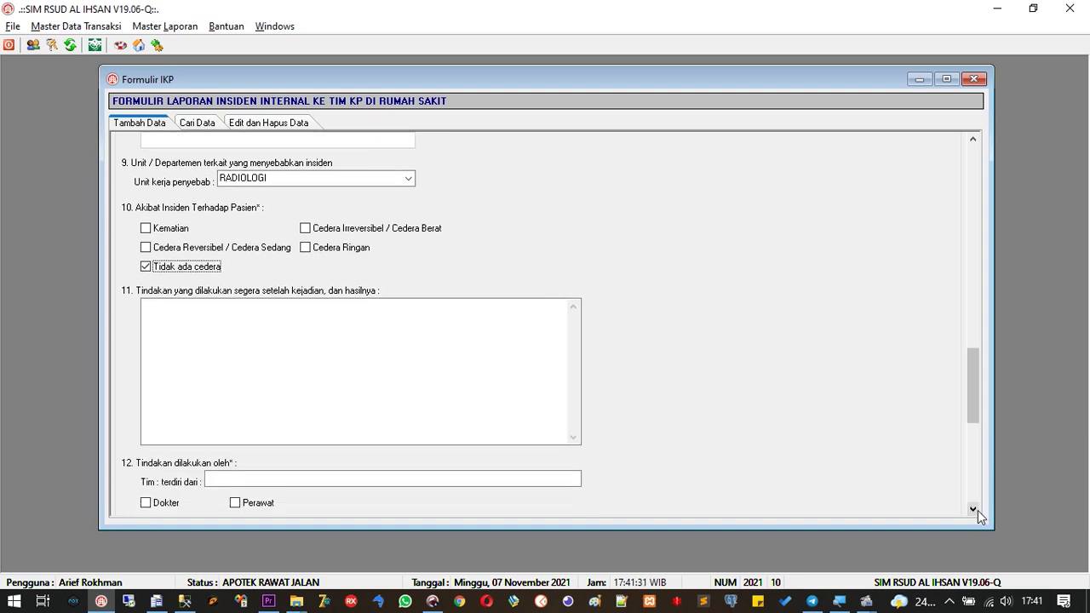
# Record the action taken: 'pasien di istirahatkan dulu sebelum dilanjutkan pemeriksaan, tidak ada cidera berat'
pyautogui.click(273, 299)
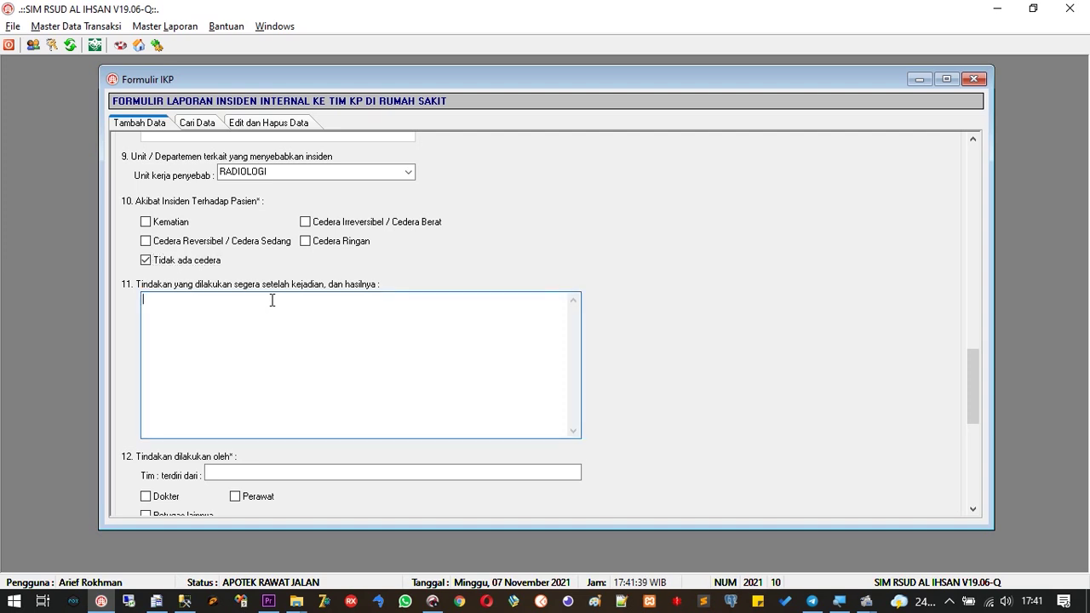
pyautogui.write('pasien di istirahatkan dulu se')
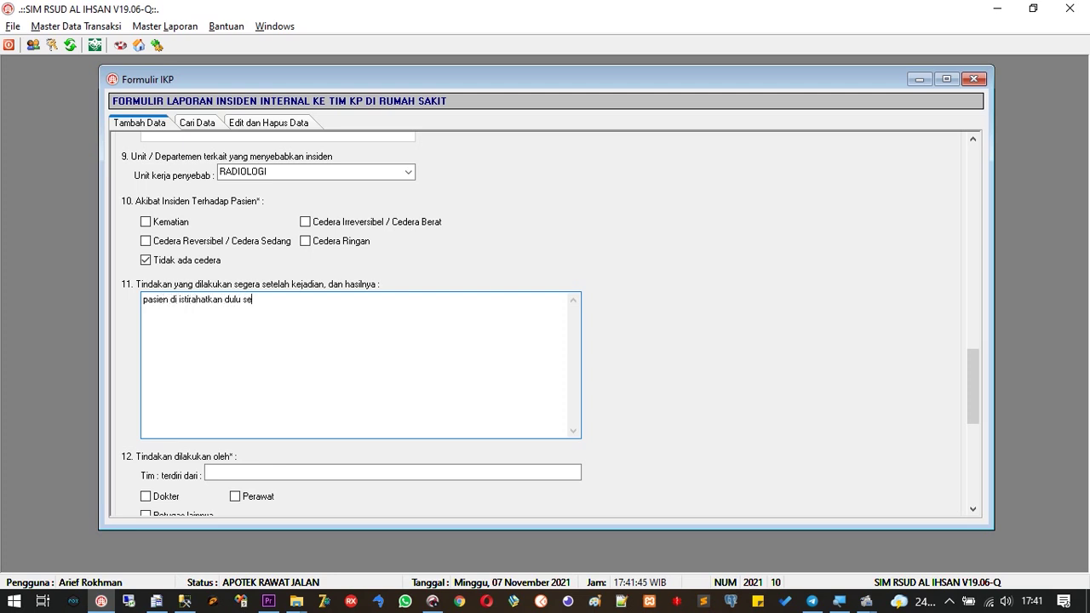
pyautogui.write('belum dilanjutkan pemeriksaan')
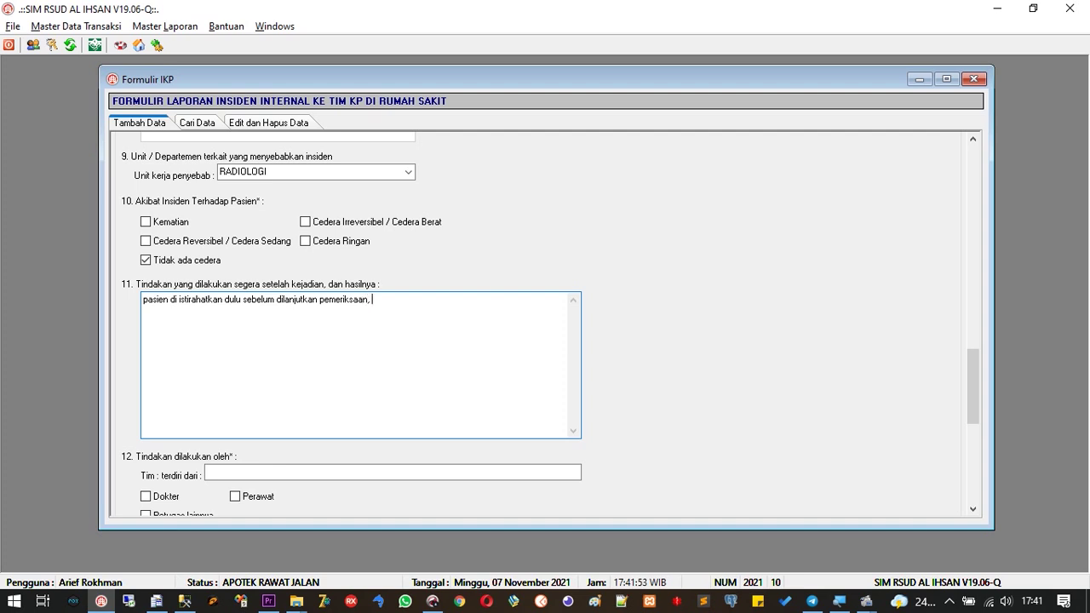
pyautogui.write(', tidak ada cidera berat')
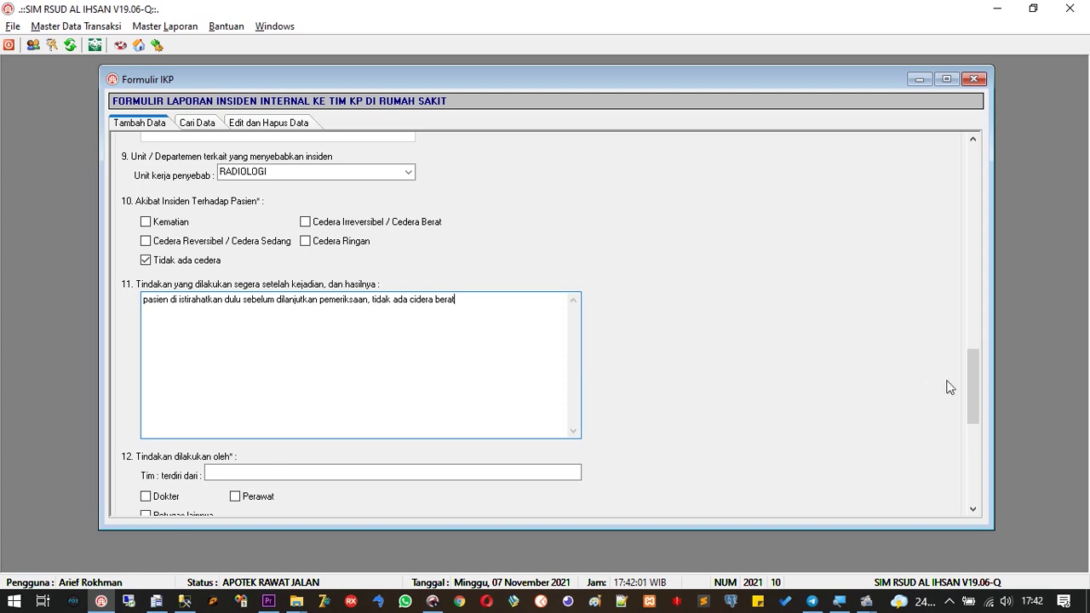
pyautogui.moveTo(973, 395); pyautogui.dragTo(974, 414)
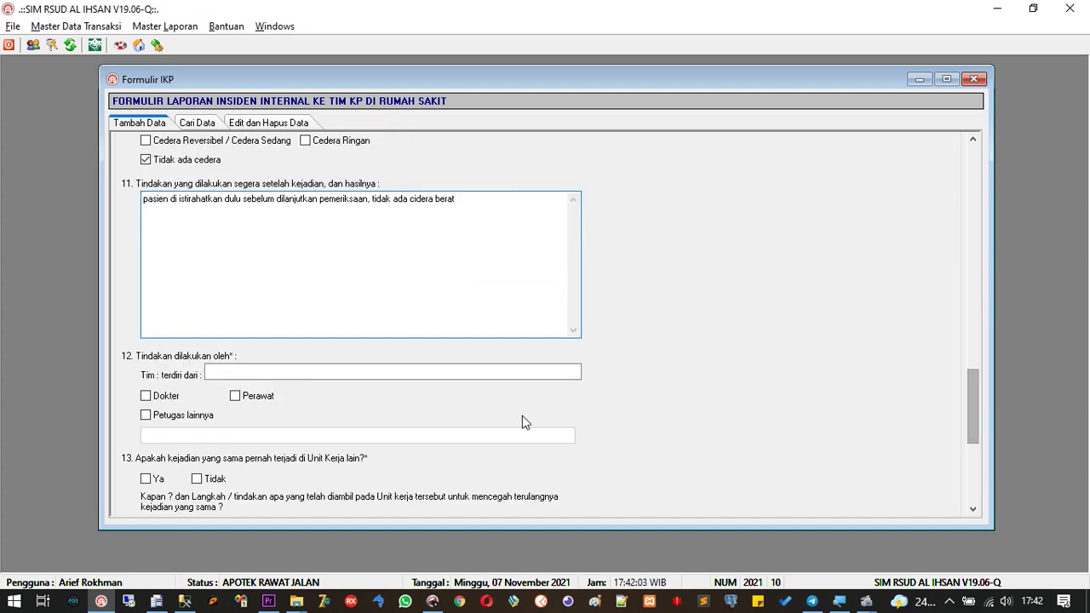
# Tick Perawat as the one who handled the incident
pyautogui.click(221, 371)
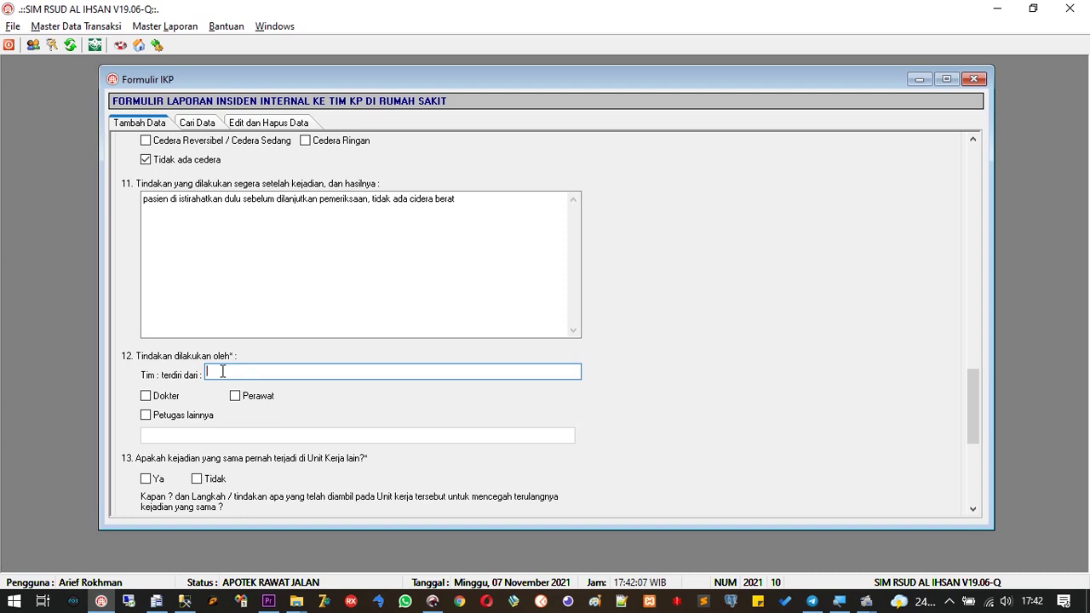
pyautogui.click(238, 395)
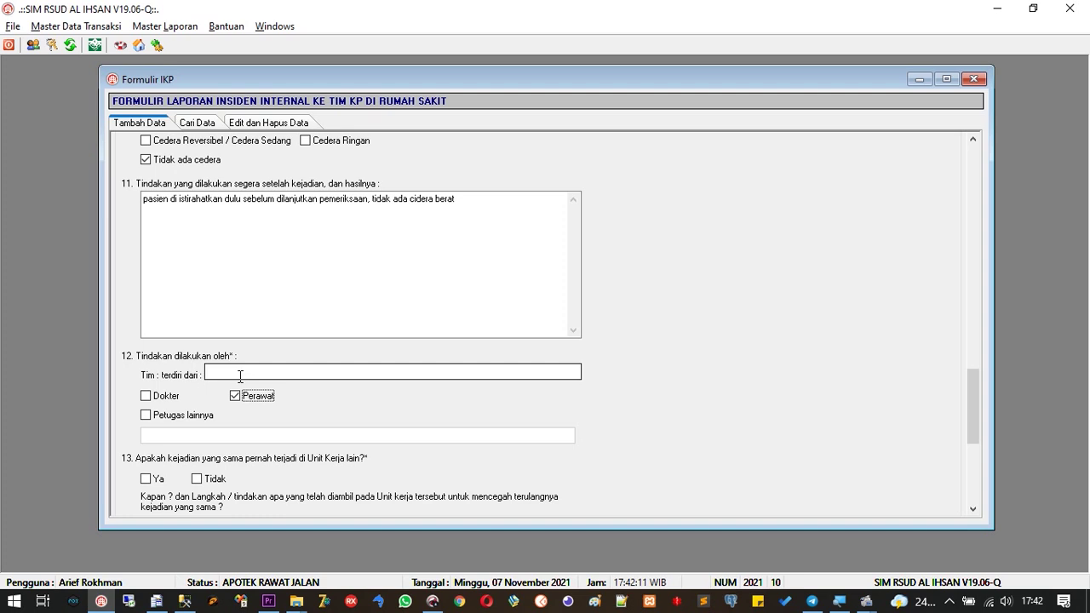
pyautogui.moveTo(970, 406); pyautogui.dragTo(976, 432)
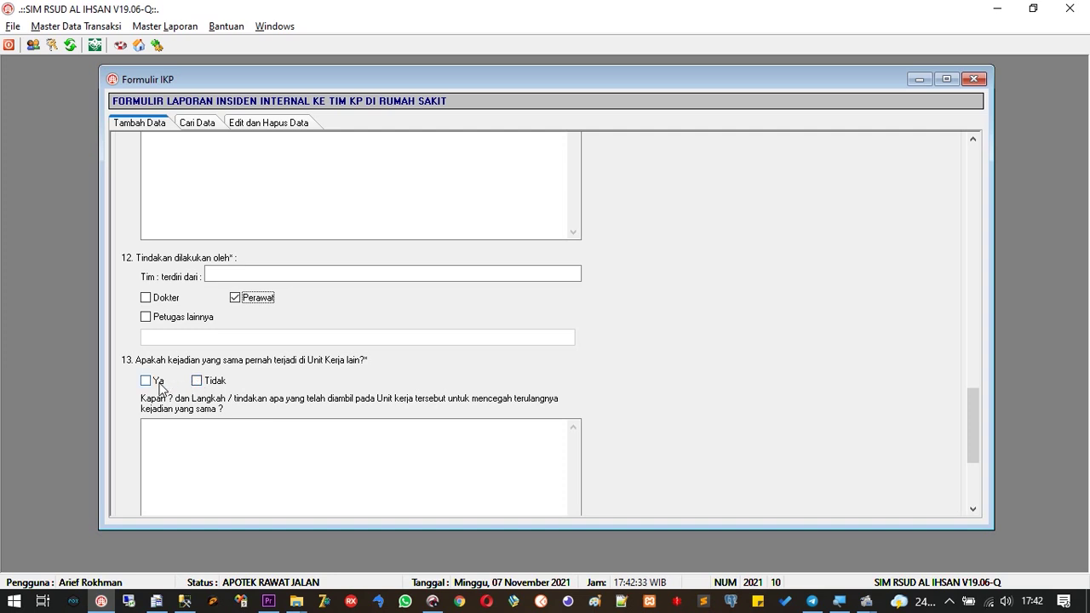
# Answer question 13 Ya, noting 'terjadi tanggal 1 november 2021, dilakukan pasien untuk istirahat'
pyautogui.click(160, 385)
pyautogui.click(182, 437)
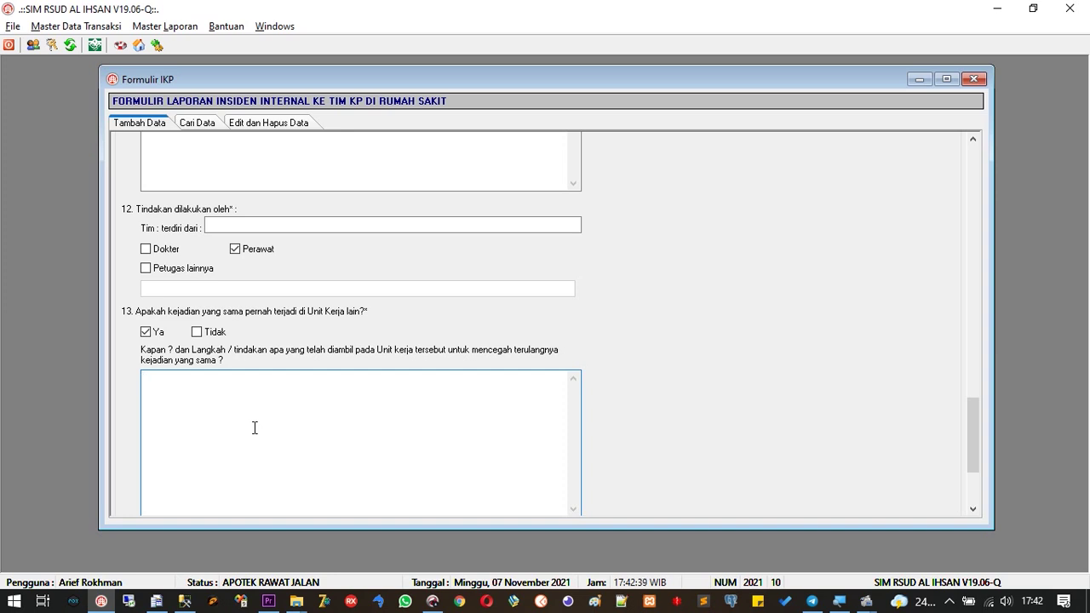
pyautogui.write('terjadi tanggal 1 novembe')
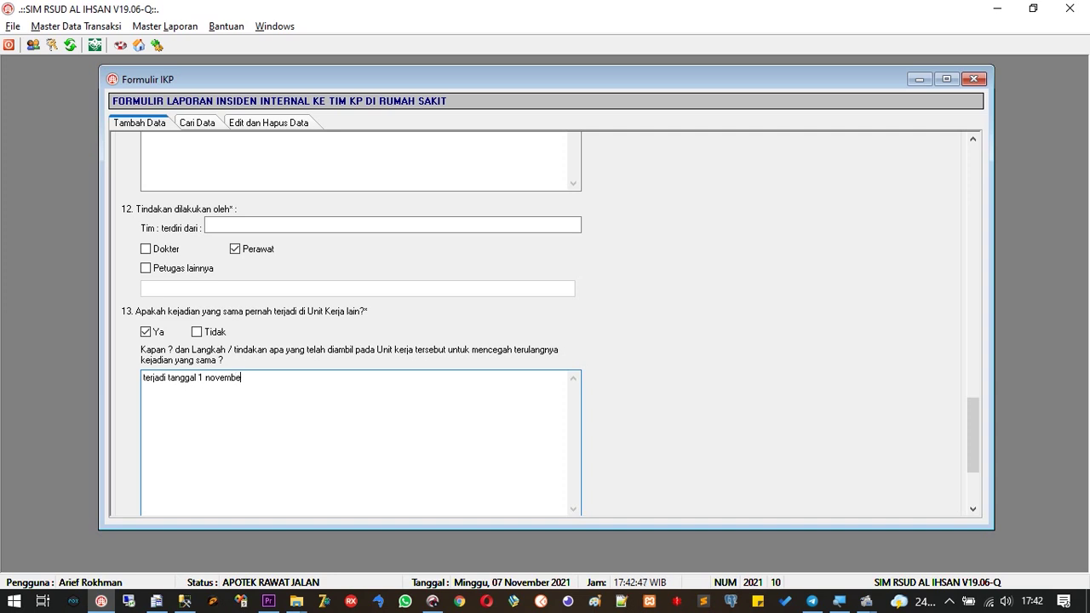
pyautogui.write('r 2021, dilakukan pasien untuk isti')
pyautogui.write('raht')
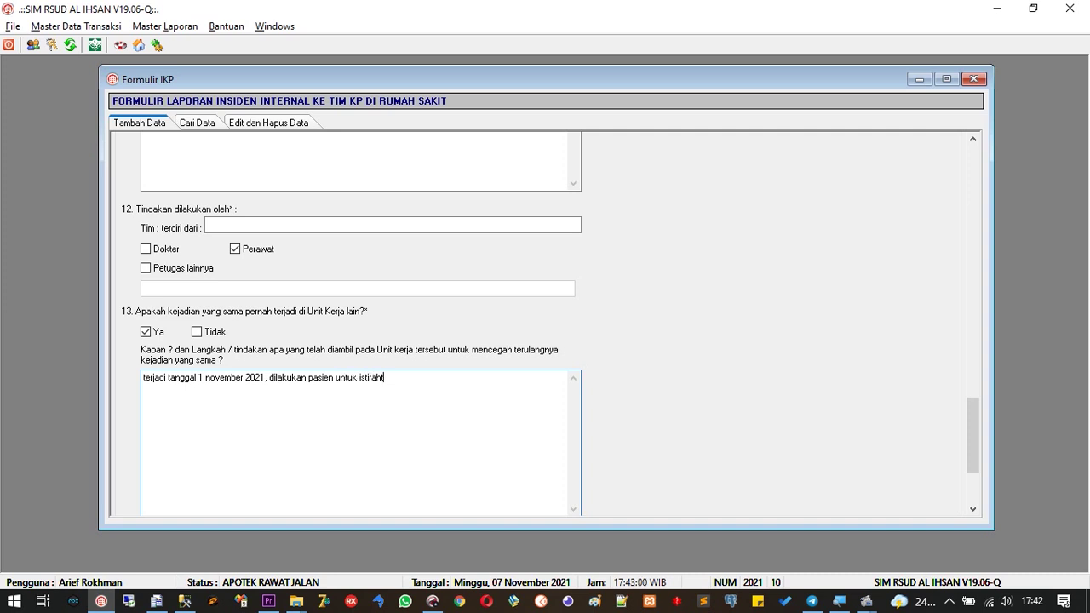
pyautogui.press('BackSpace')
pyautogui.write('at')
pyautogui.moveTo(969, 436); pyautogui.dragTo(974, 465)
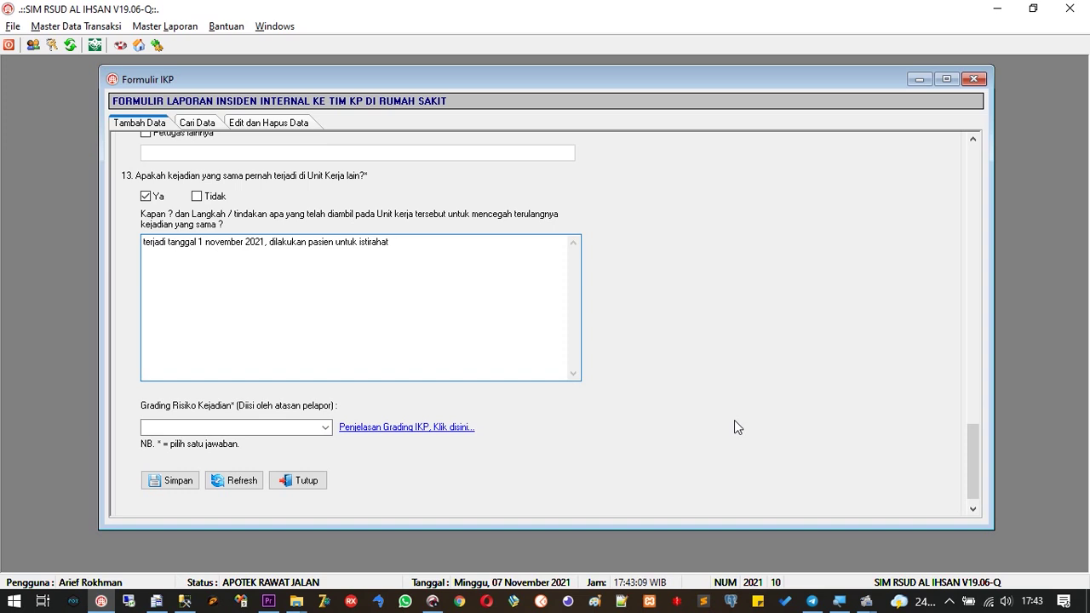
# Set Grading Risiko Kejadian to BIRU and try saving, which demands 'Tim Terdiri Dari'
pyautogui.click(327, 428)
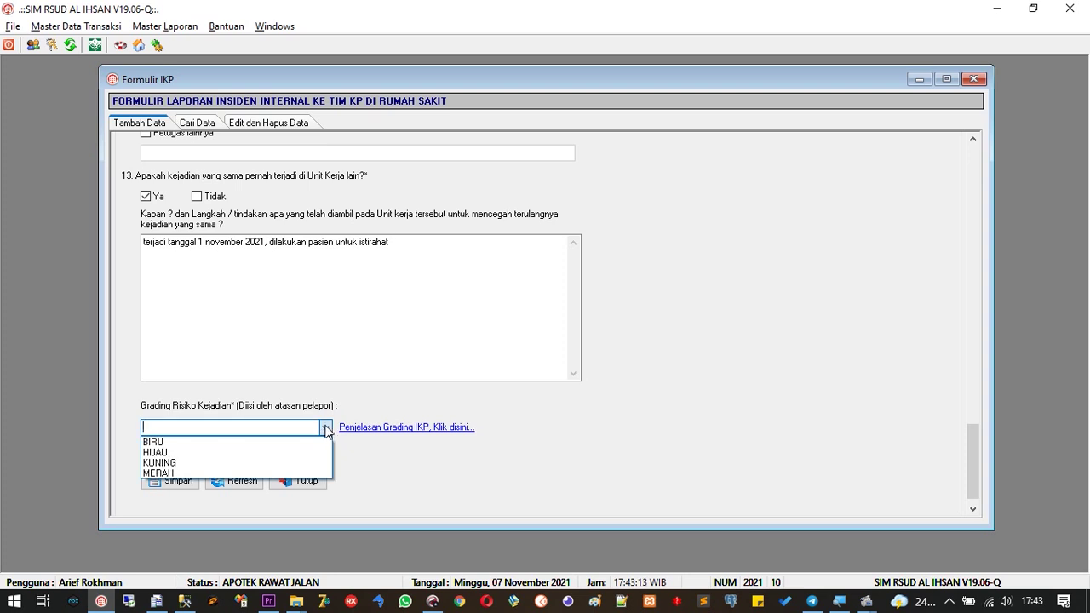
pyautogui.click(315, 443)
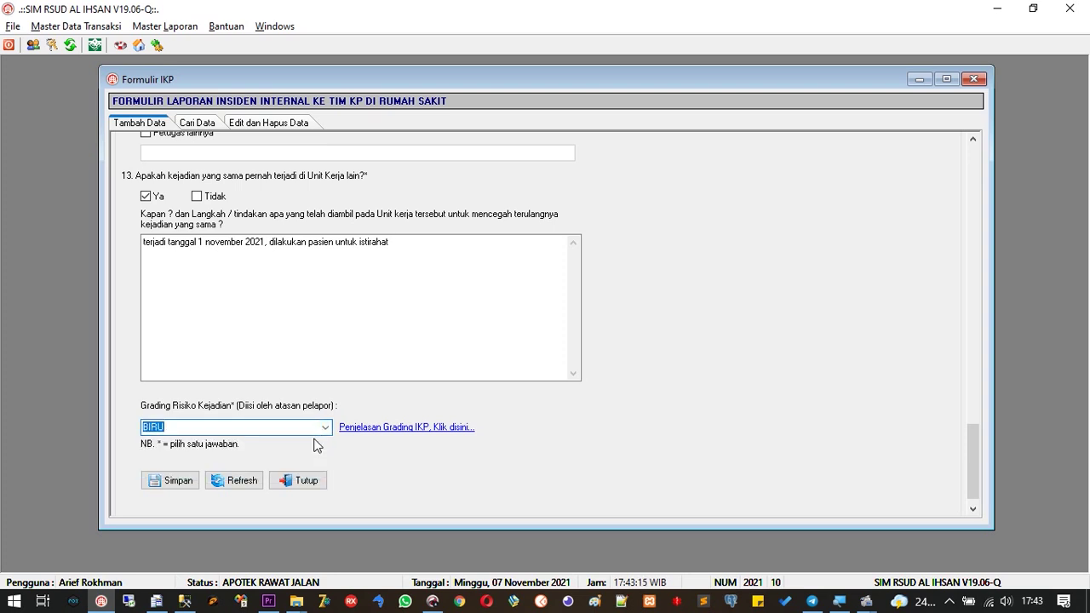
pyautogui.click(324, 428)
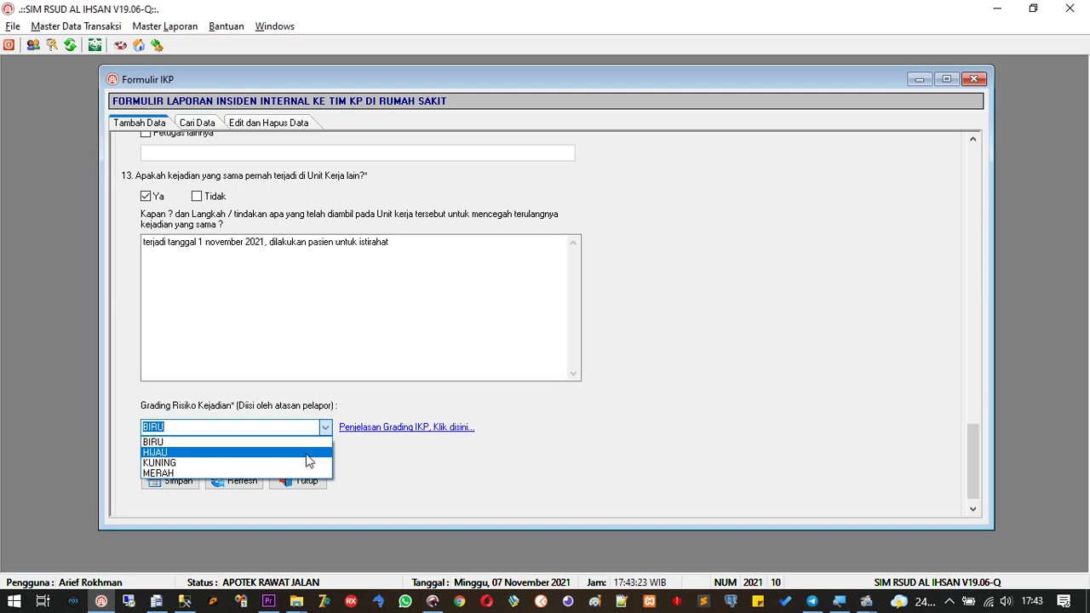
pyautogui.click(404, 477)
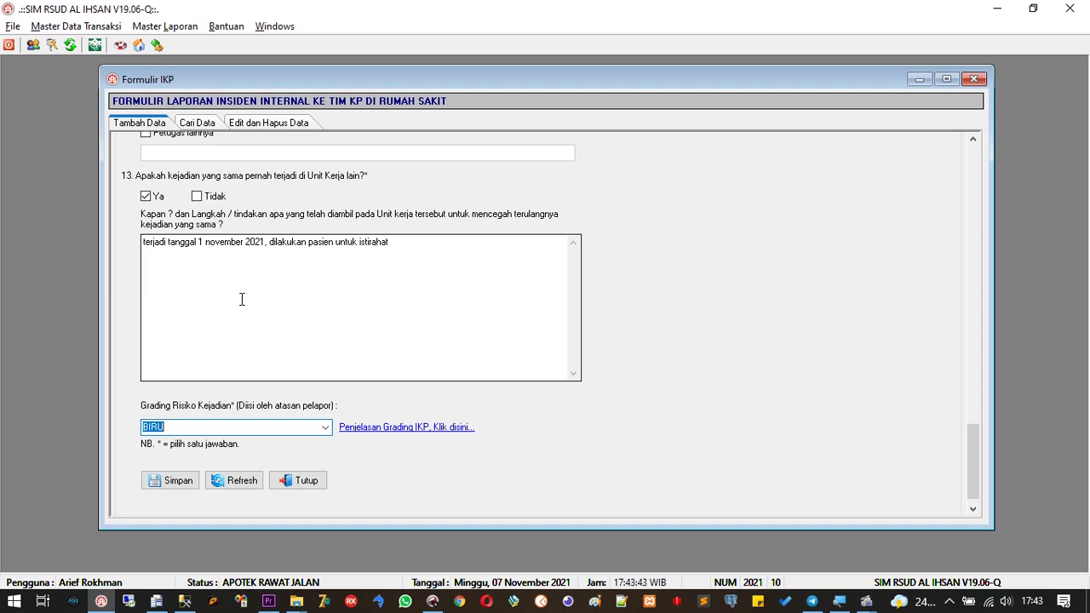
pyautogui.click(180, 482)
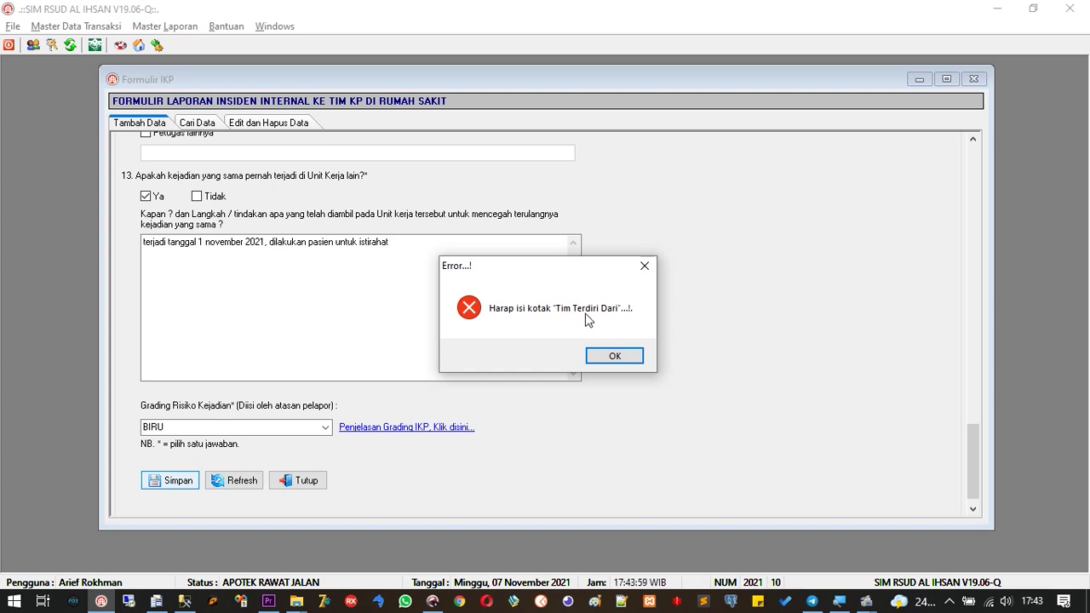
# Fill the team field with 'cs dan perawat' and save the IKP report, confirming Yes
pyautogui.click(613, 357)
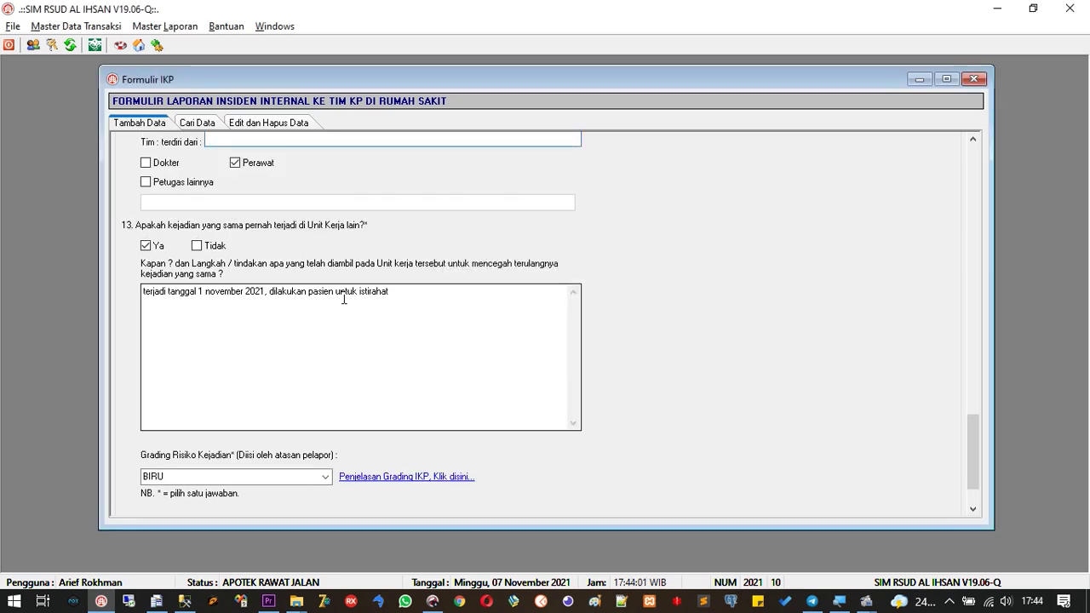
pyautogui.click(973, 140)
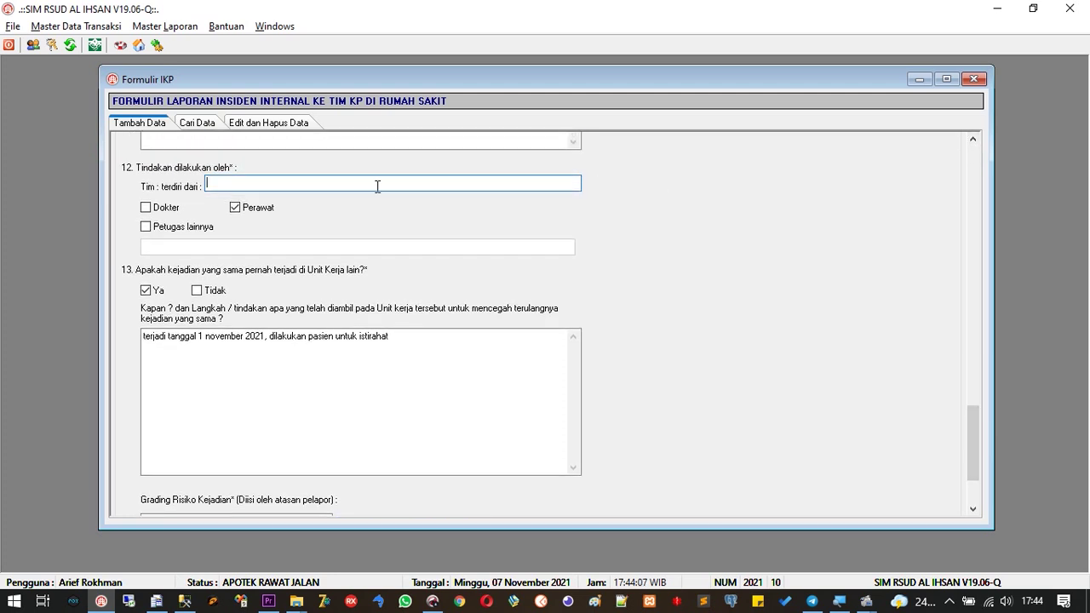
pyautogui.write('cs dan perawat')
pyautogui.moveTo(967, 437); pyautogui.dragTo(971, 460)
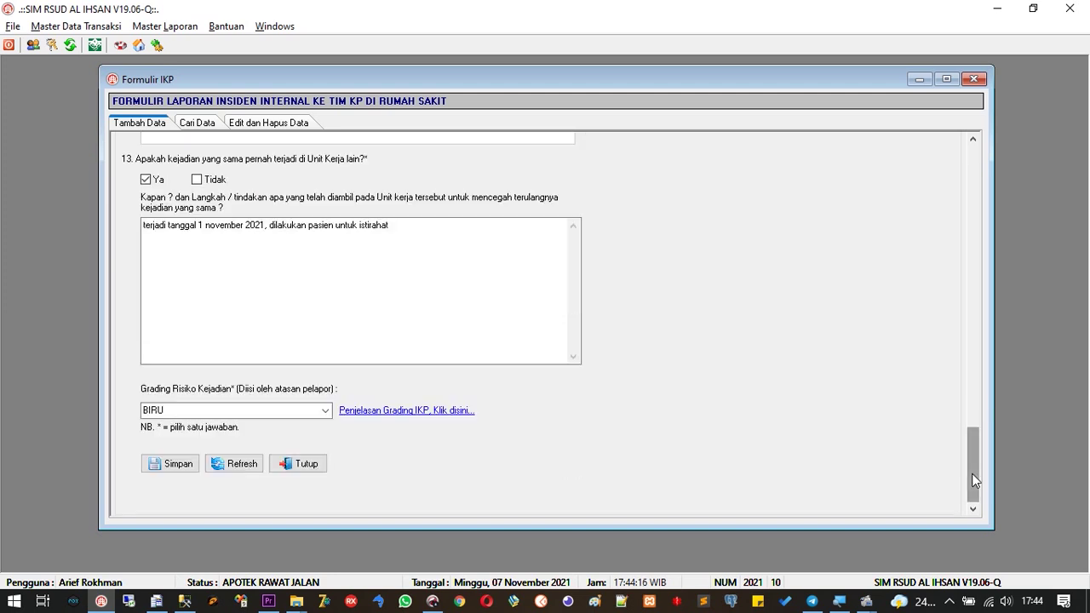
pyautogui.click(187, 464)
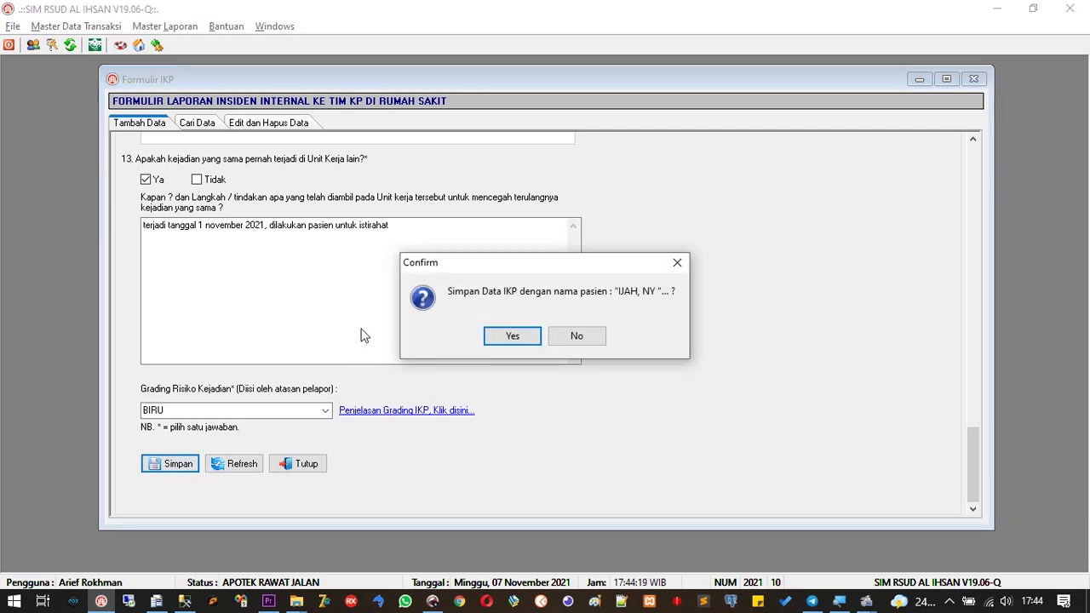
pyautogui.click(511, 338)
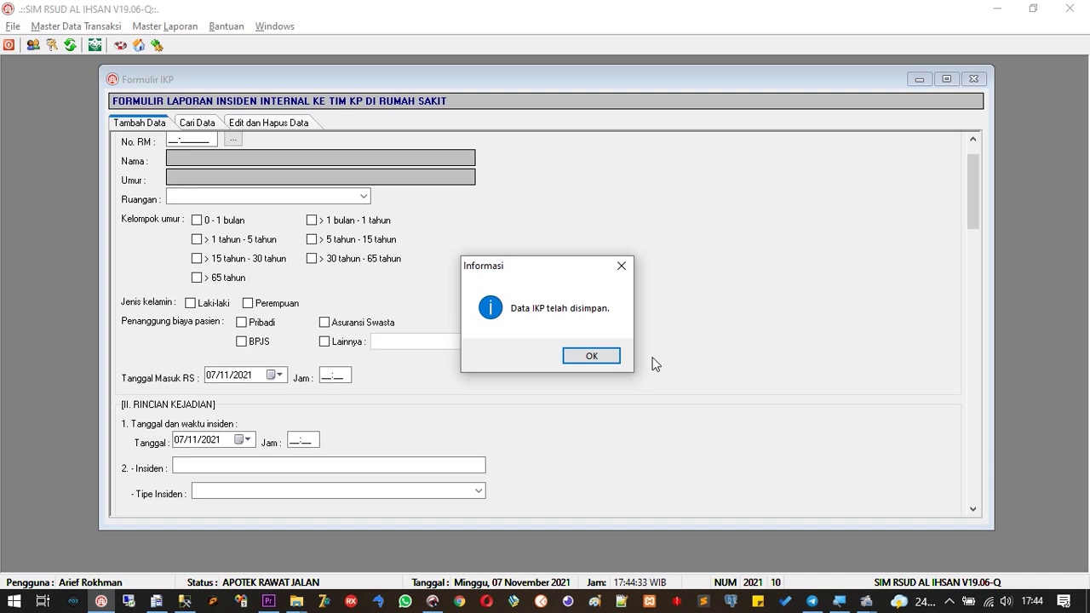
# Acknowledge the save message and switch to the Cari Data search page
pyautogui.click(610, 361)
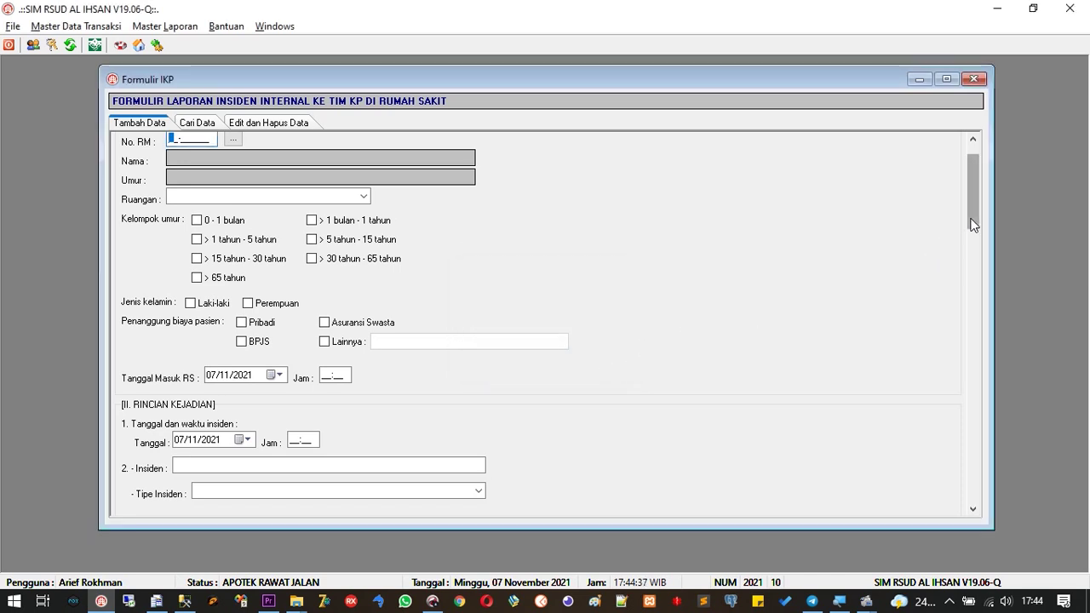
pyautogui.moveTo(974, 203); pyautogui.dragTo(974, 184)
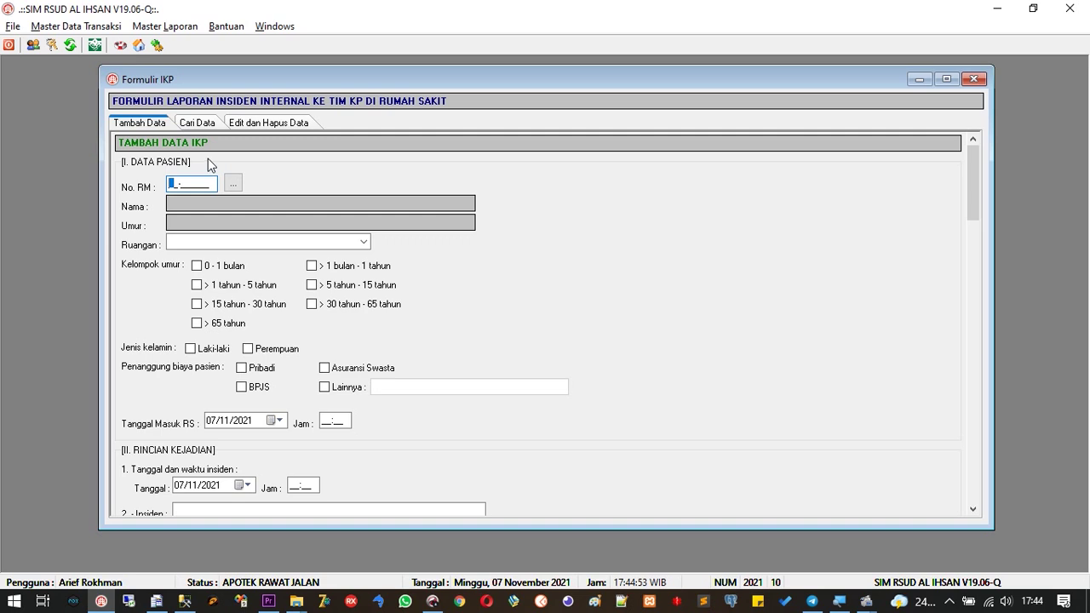
pyautogui.click(197, 124)
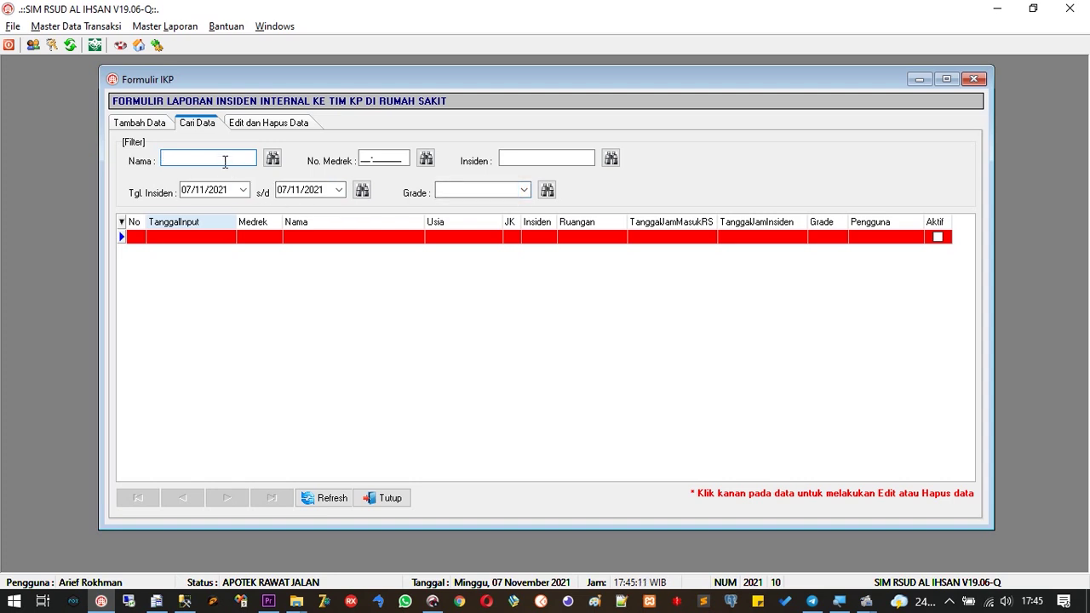
# Search the incident records by a patient name and pick the matching record
pyautogui.write('iha')
pyautogui.press('BackSpace')
pyautogui.press('BackSpace')
pyautogui.press('BackSpace')
pyautogui.press('BackSpace')
pyautogui.write('ijah')
pyautogui.click(271, 159)
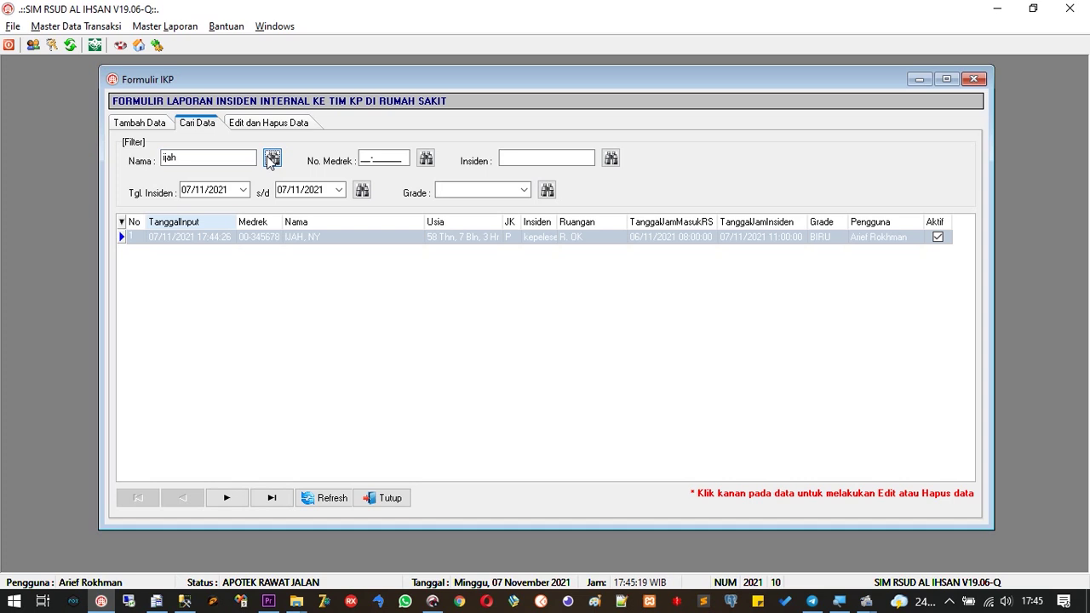
pyautogui.click(274, 239)
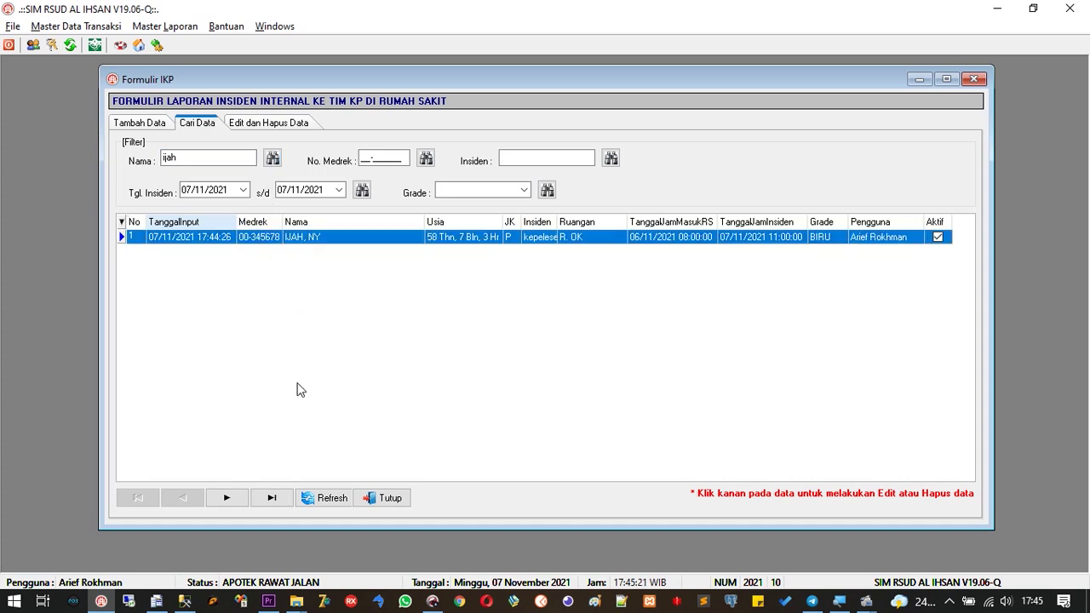
# Clear the name filter, list incidents dated 07/11/2021 and select the second report
pyautogui.click(320, 500)
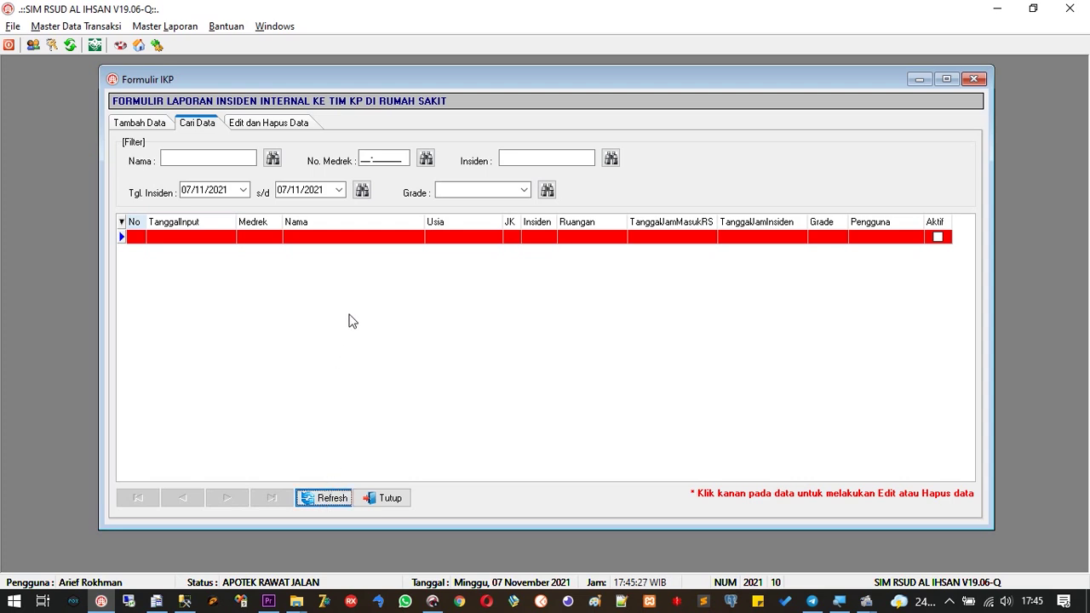
pyautogui.click(361, 191)
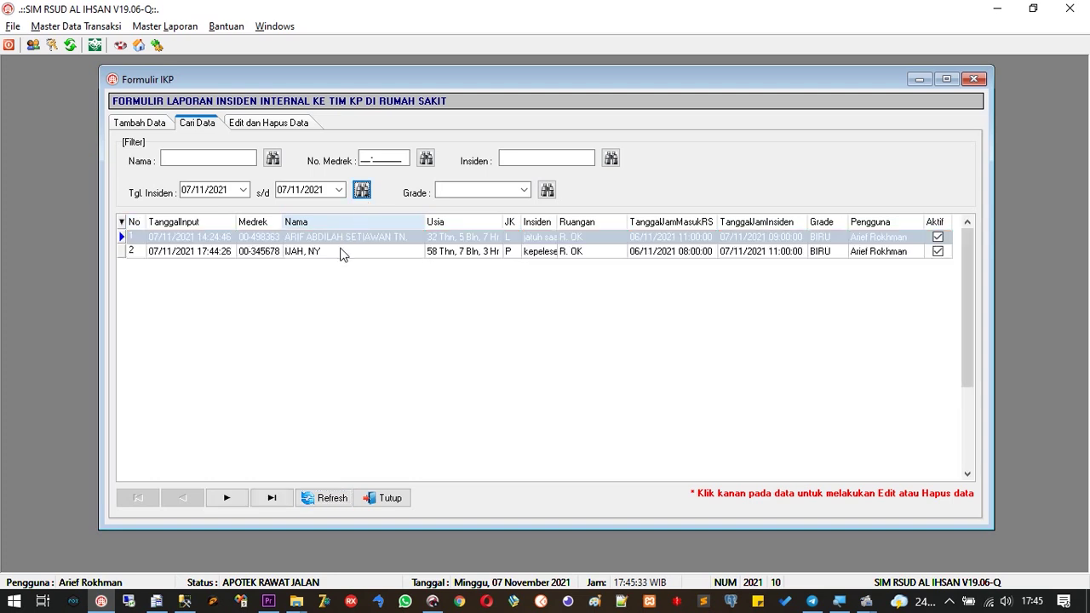
pyautogui.click(337, 260)
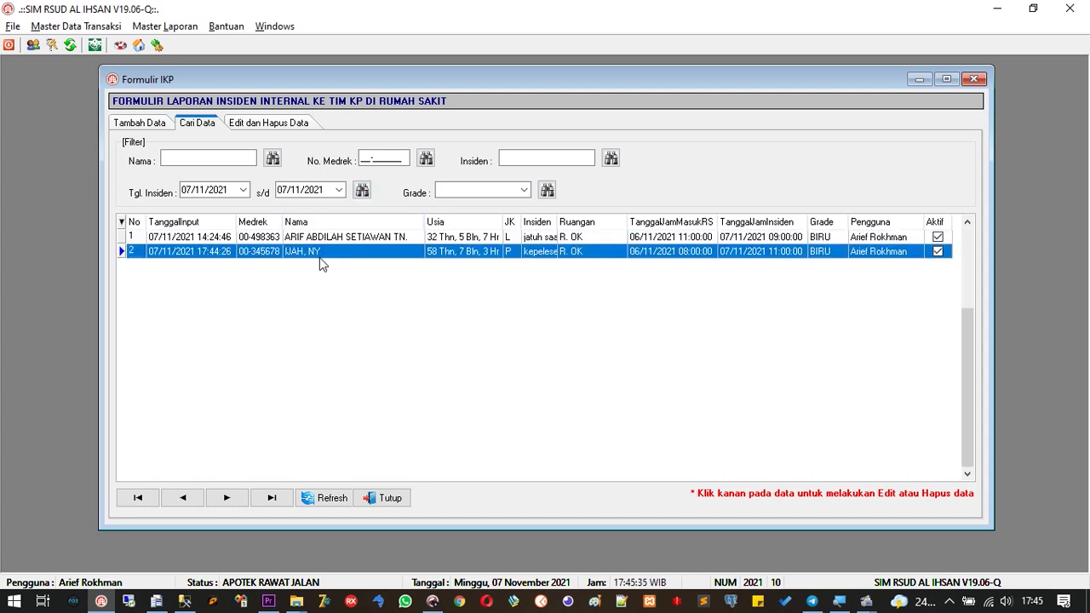
# Edit the second incident report, changing the hospital admission hour to 09
pyautogui.rightClick(297, 260)
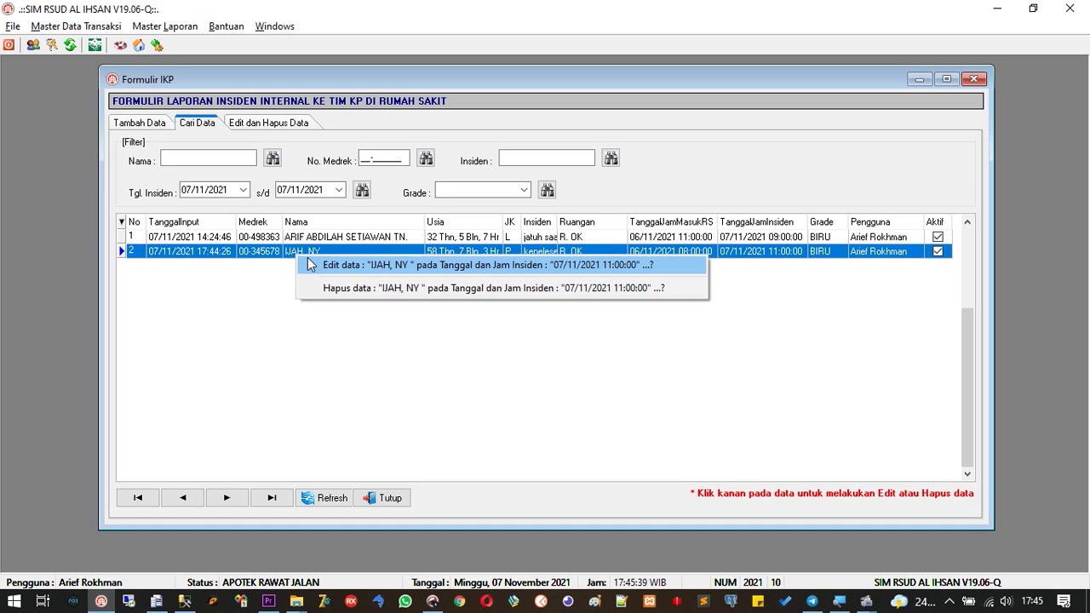
pyautogui.click(308, 262)
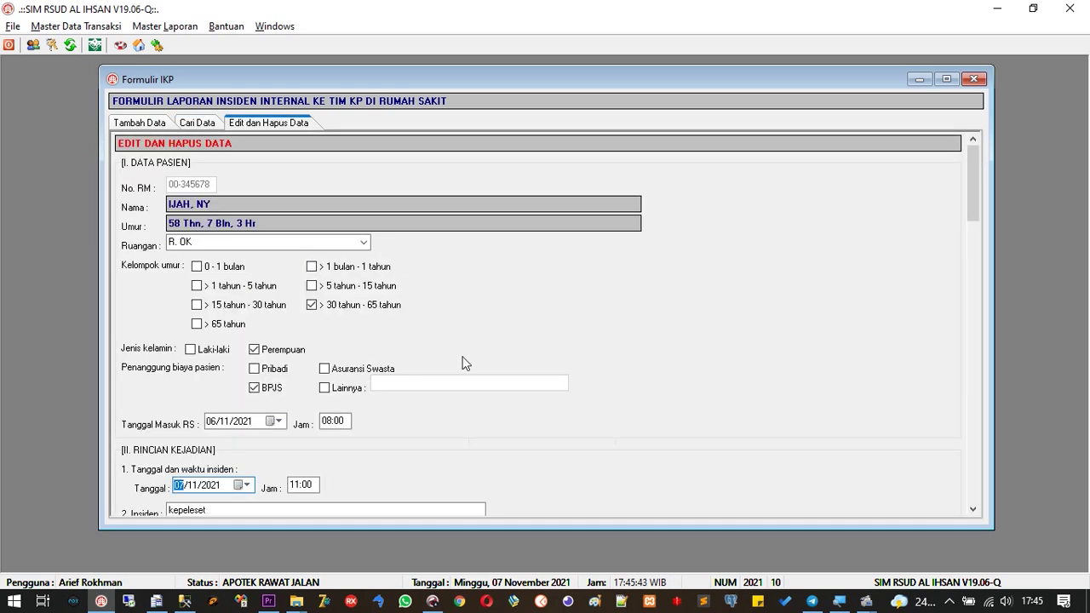
pyautogui.click(331, 423)
pyautogui.click(325, 424)
pyautogui.write('09')
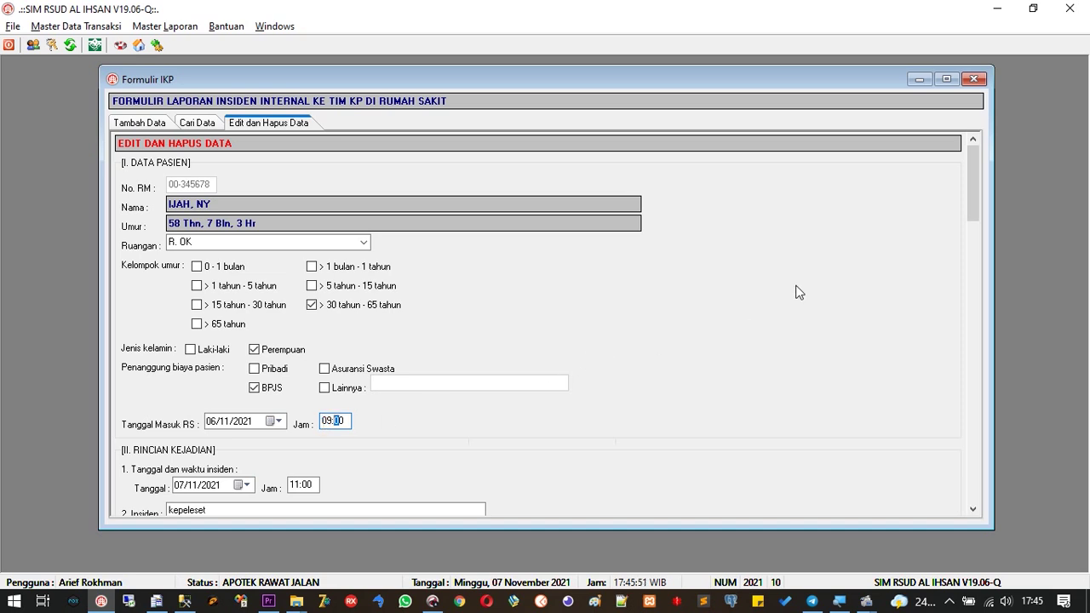
pyautogui.moveTo(974, 207); pyautogui.dragTo(974, 490)
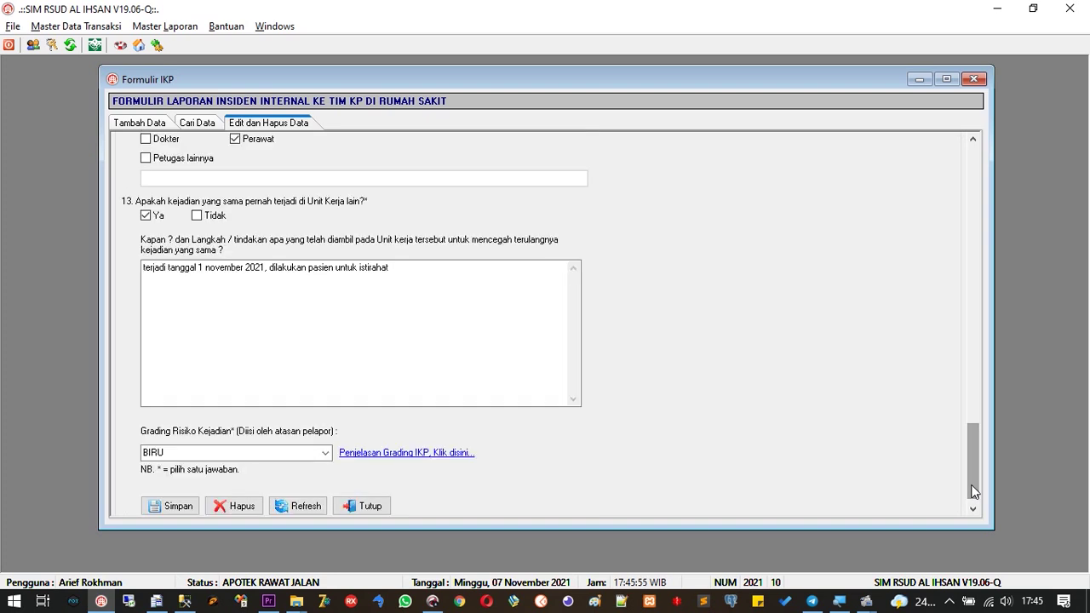
# Save the edited report and select it again in the Cari Data list
pyautogui.click(176, 508)
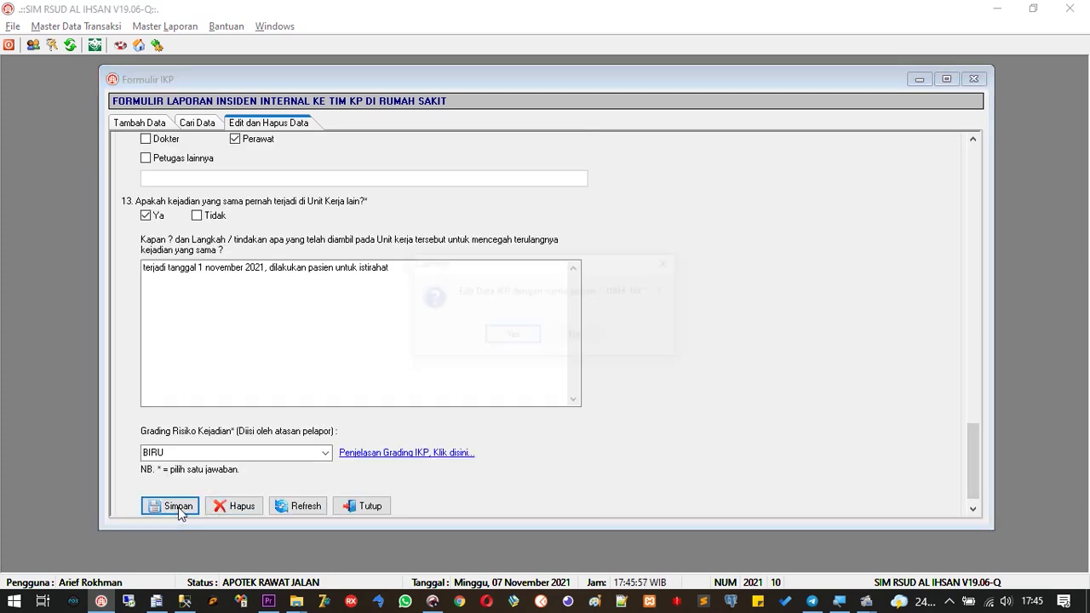
pyautogui.click(492, 341)
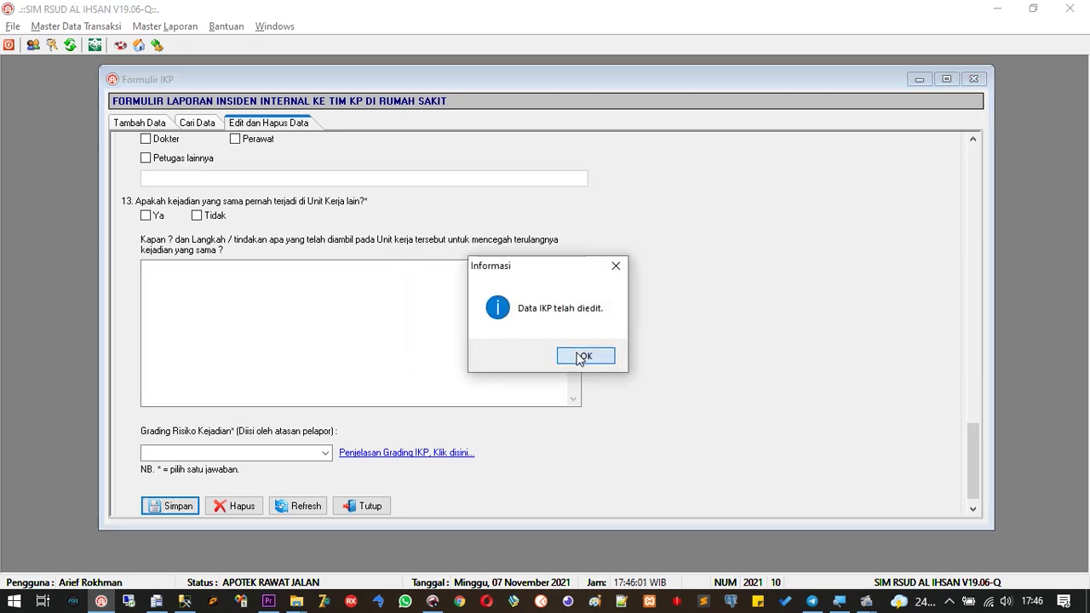
pyautogui.click(581, 355)
pyautogui.click(205, 125)
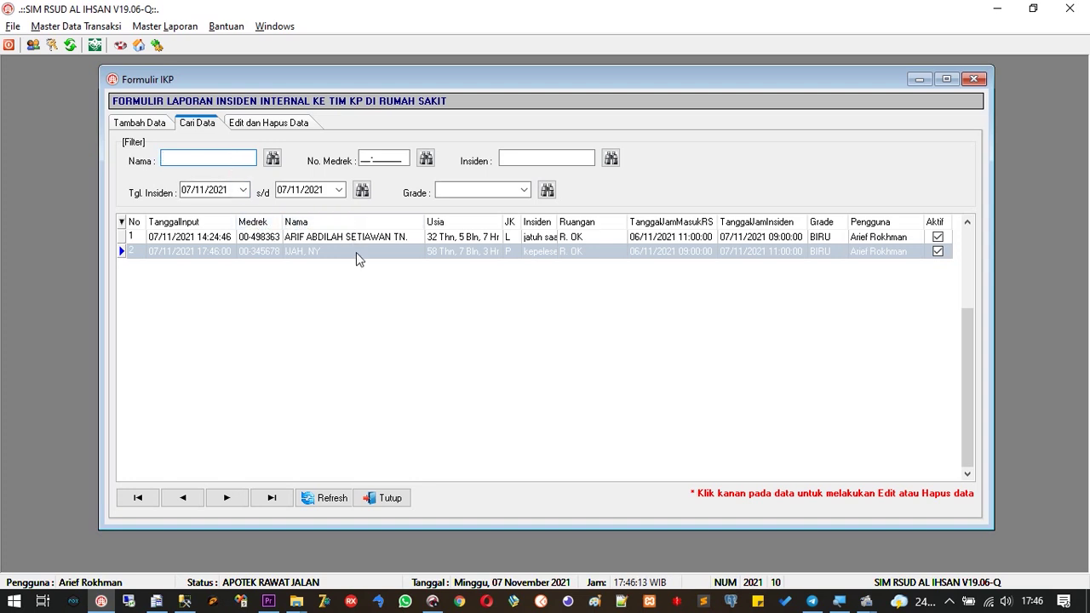
pyautogui.click(357, 278)
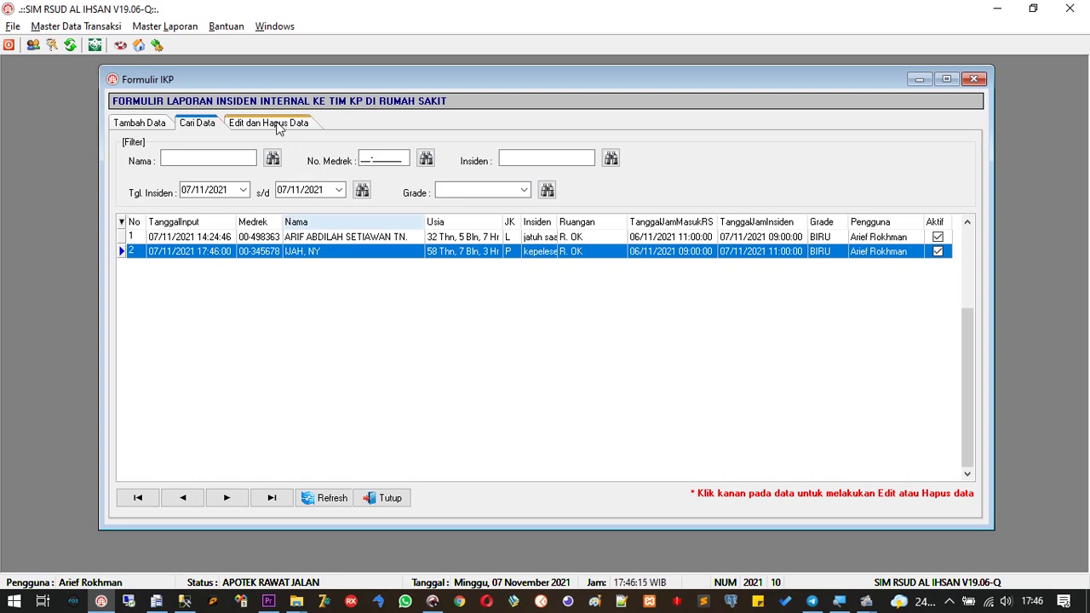
# Open the second report via Hapus data, request deletion, then cancel with No
pyautogui.rightClick(299, 259)
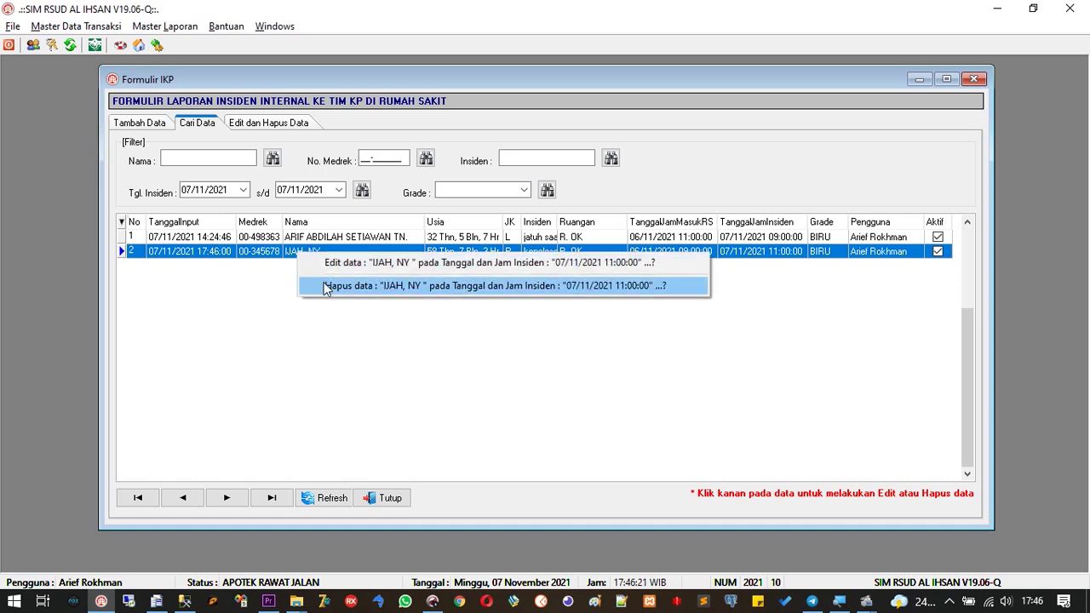
pyautogui.click(324, 286)
pyautogui.moveTo(967, 249); pyautogui.dragTo(976, 442)
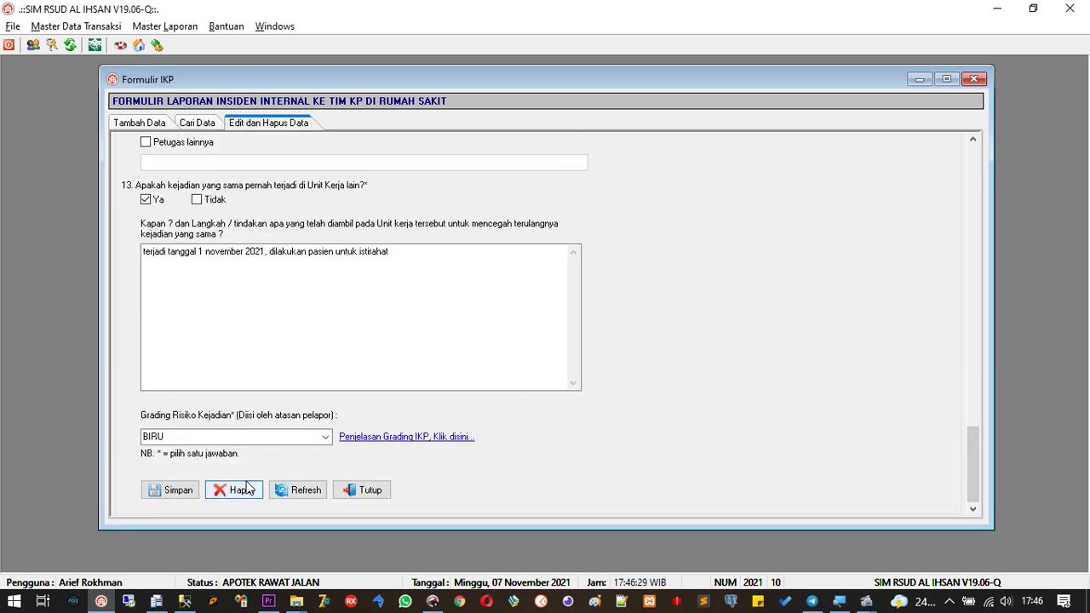
pyautogui.click(246, 489)
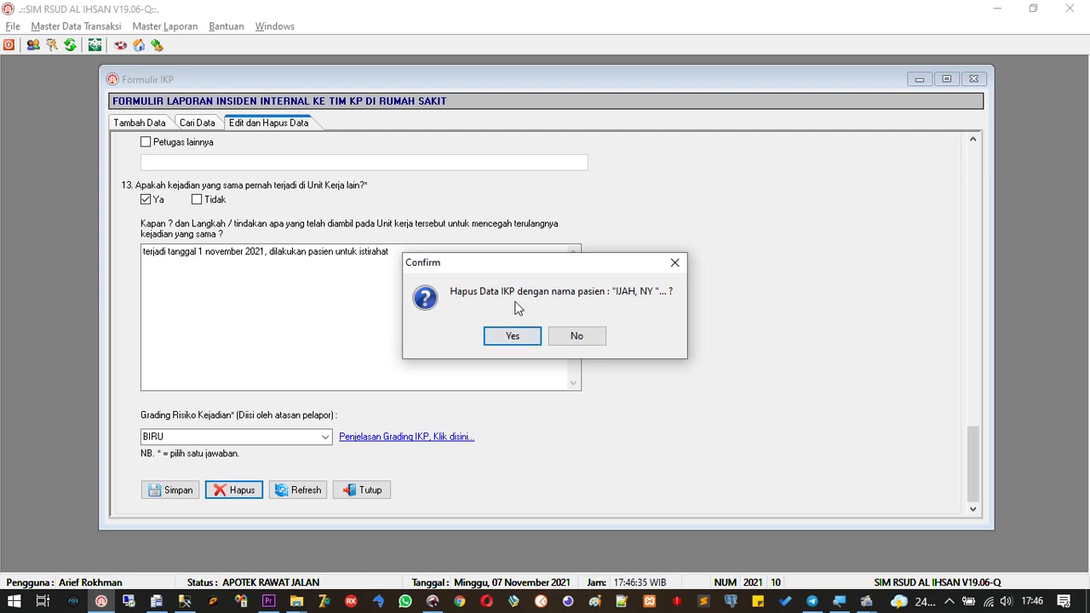
pyautogui.click(563, 341)
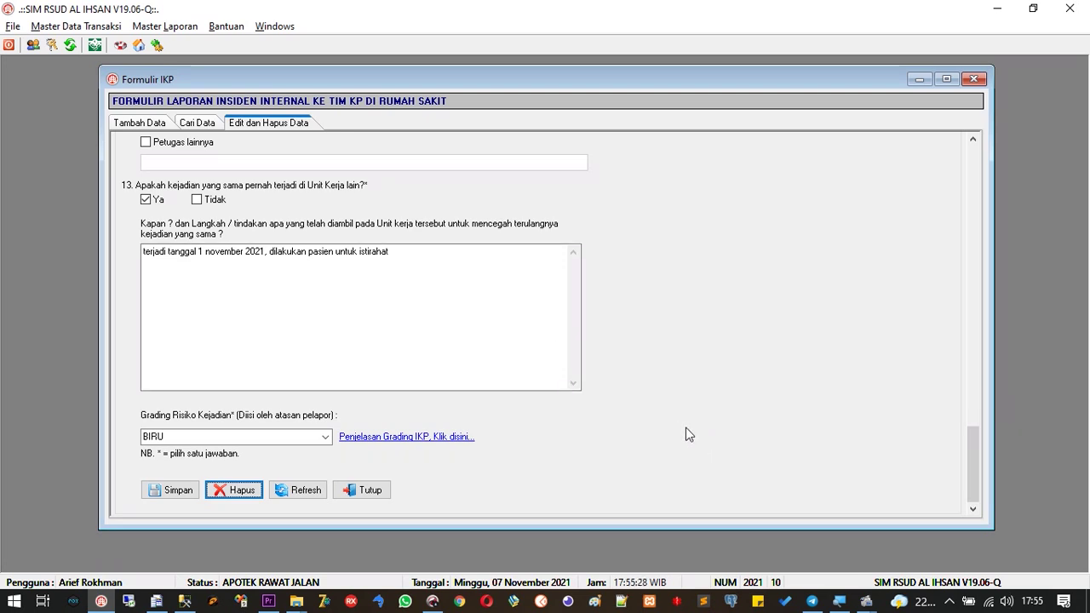
# Start a new Tambah Data IKP entry and bring up the No. RM patient lookup
pyautogui.moveTo(969, 438); pyautogui.dragTo(967, 150)
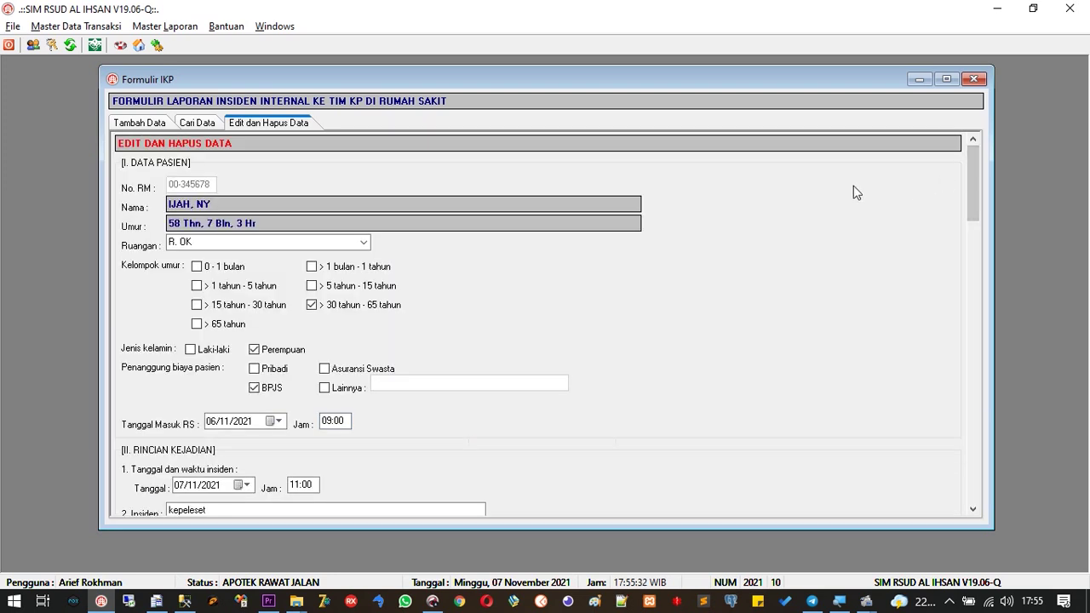
pyautogui.click(141, 122)
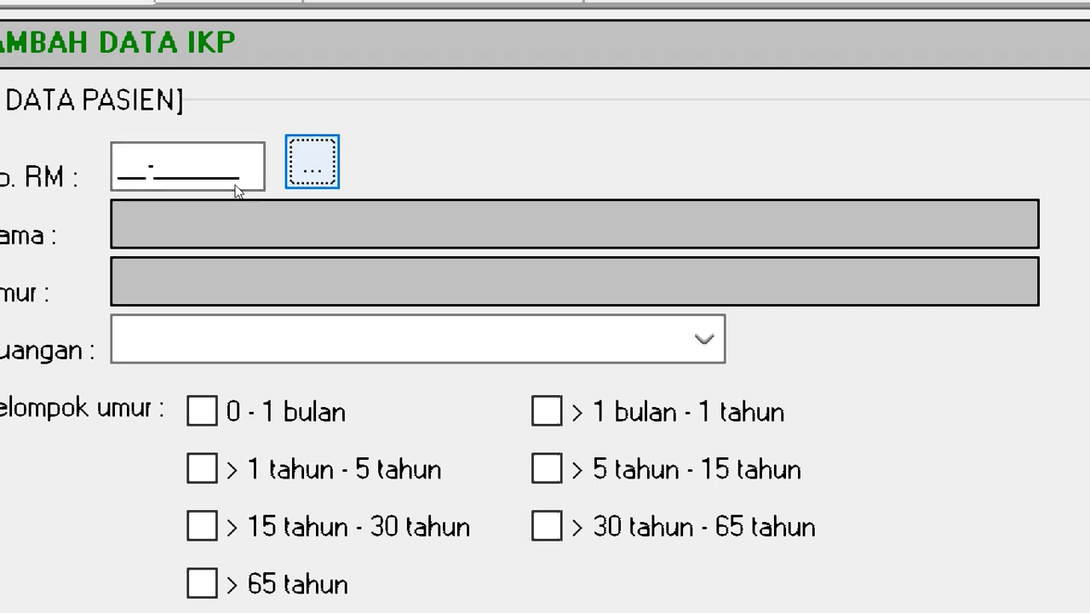
pyautogui.press('Return')
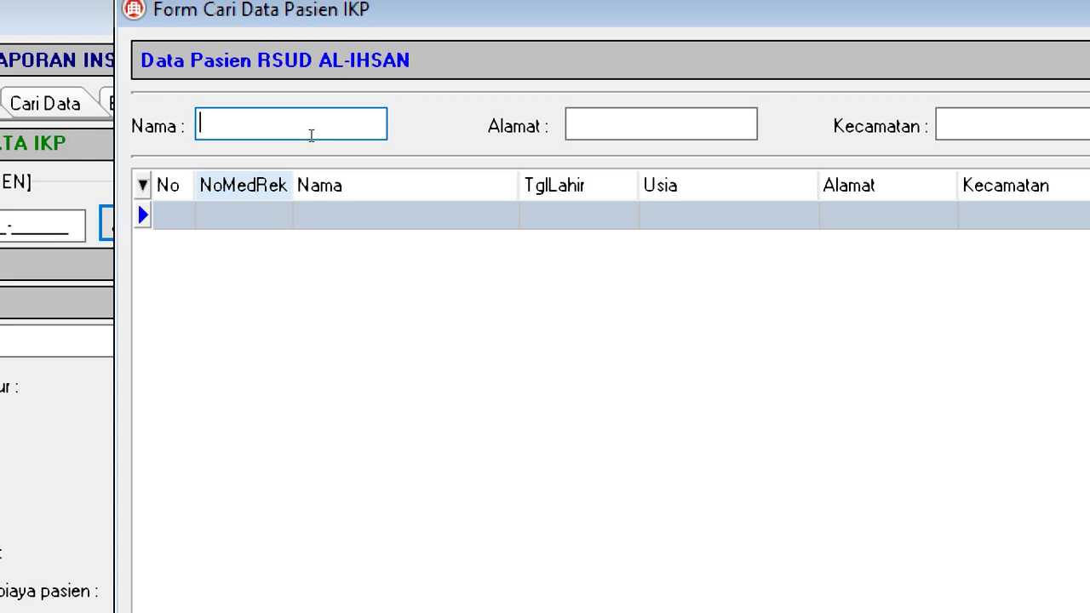
# Search patients by full name, widen Alamat, and insert the second matching patient
pyautogui.write('RO')
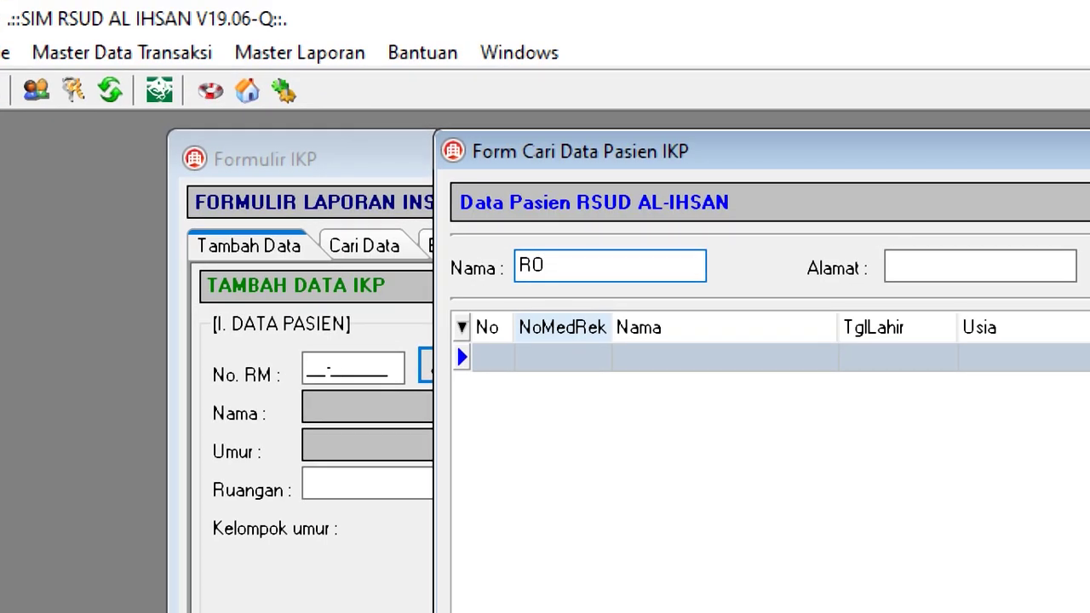
pyautogui.write('HMAN')
pyautogui.press('Return')
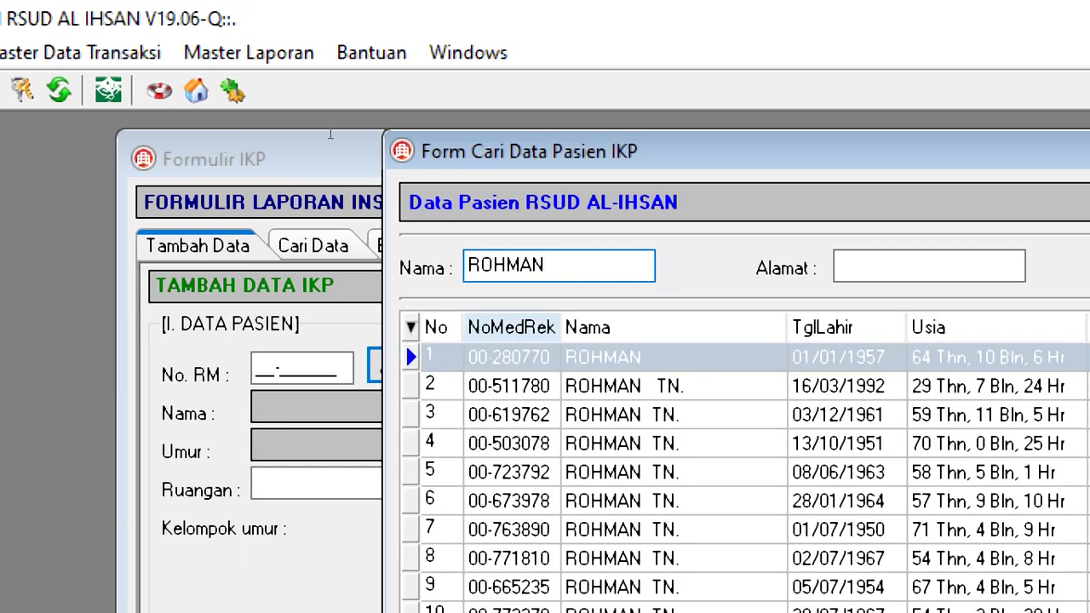
pyautogui.press('Right')
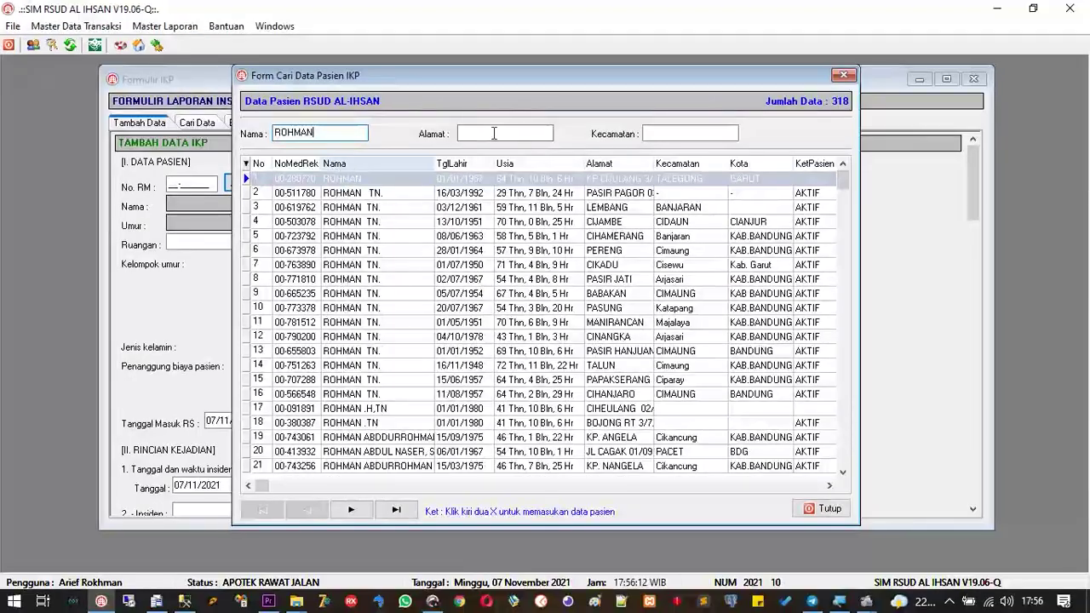
pyautogui.moveTo(846, 177); pyautogui.dragTo(847, 209)
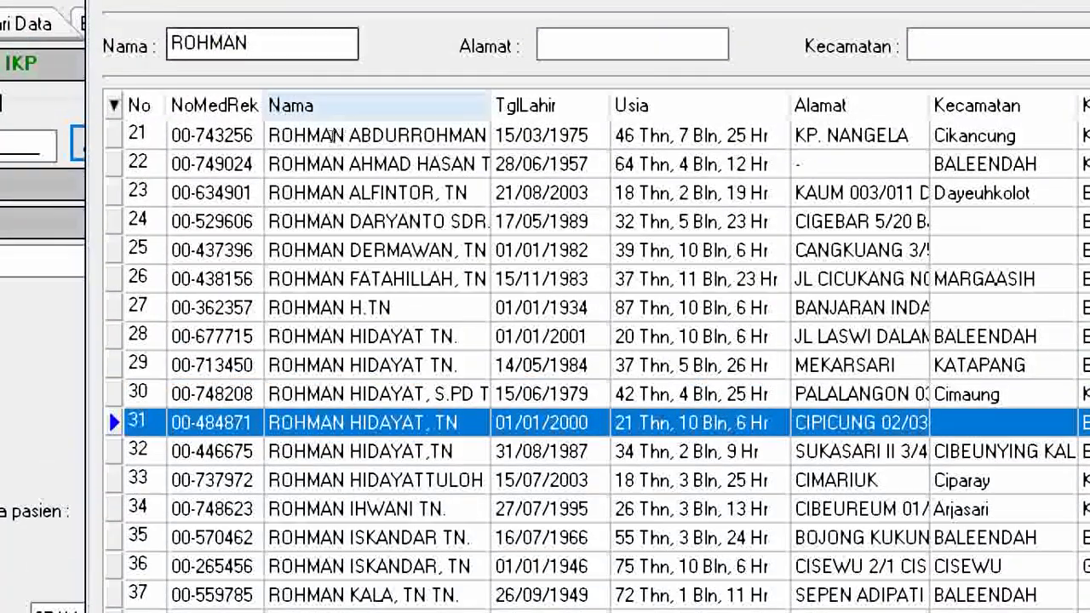
pyautogui.write('ISKA')
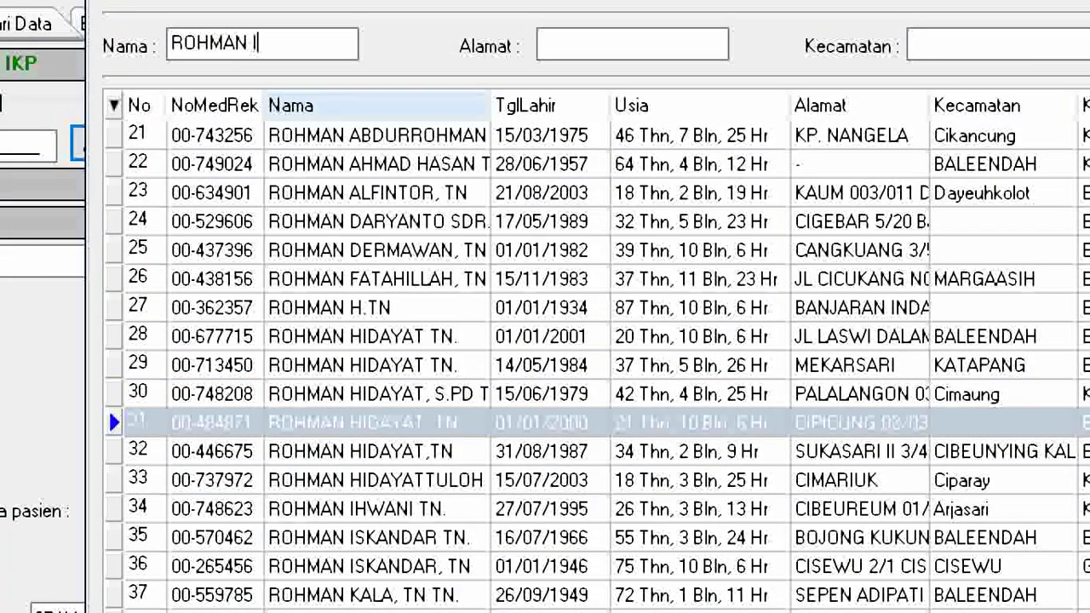
pyautogui.write('N')
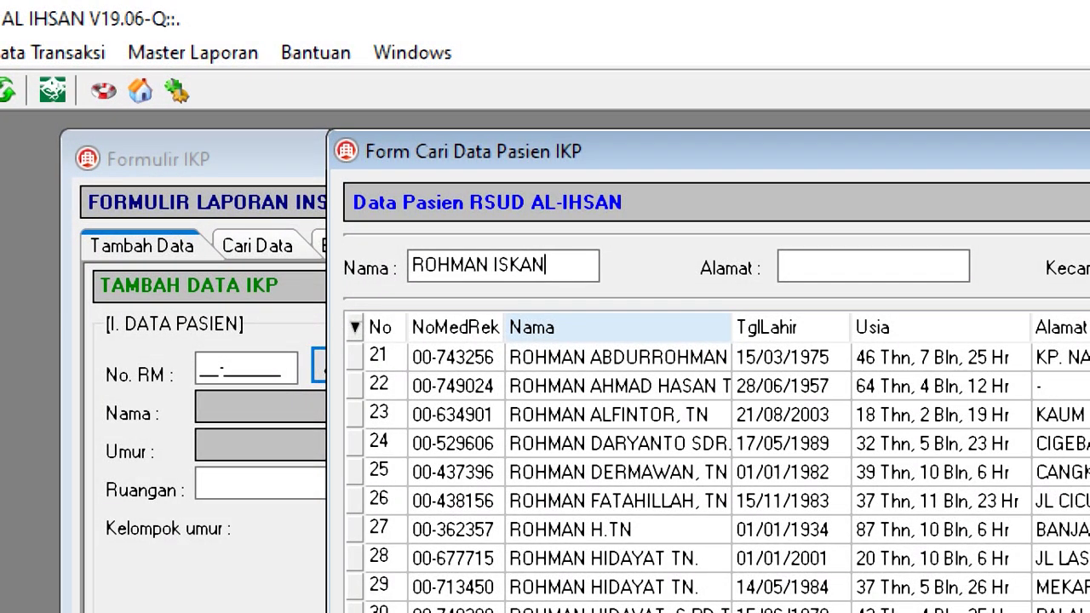
pyautogui.press('Return')
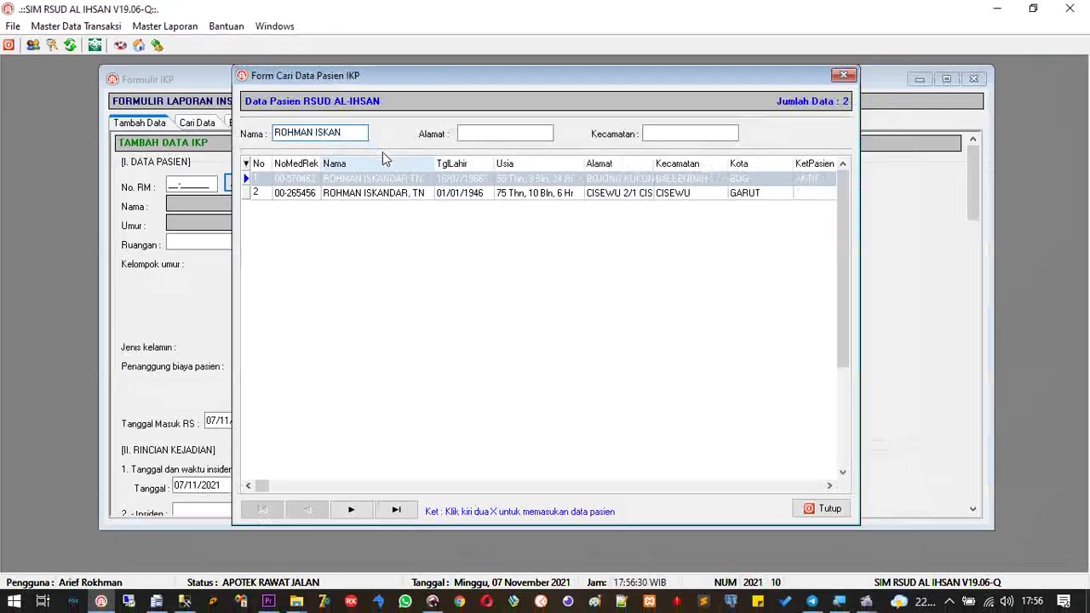
pyautogui.click(586, 181)
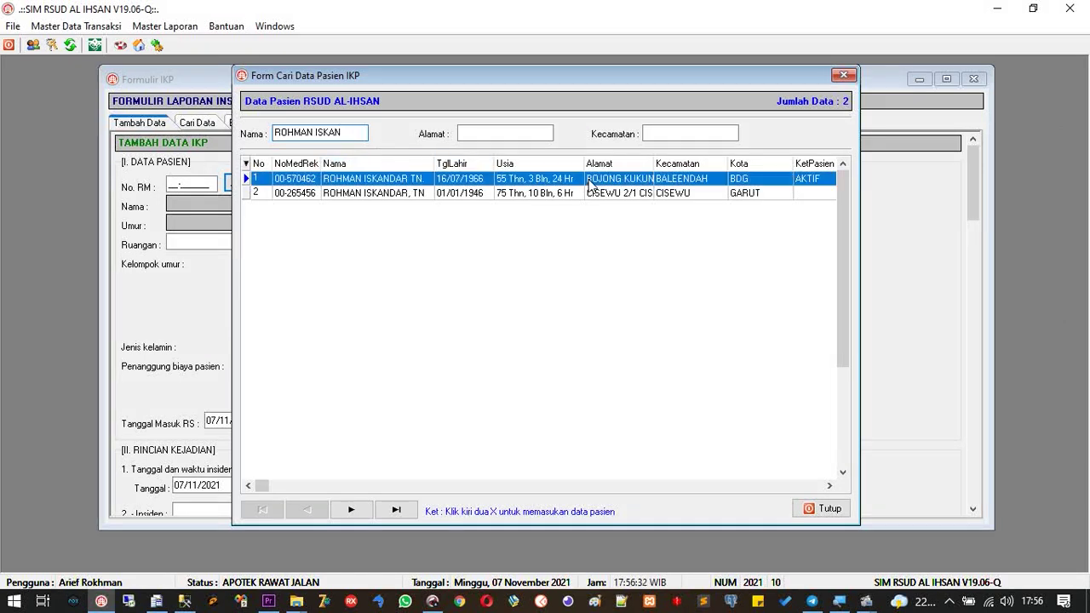
pyautogui.moveTo(650, 167); pyautogui.dragTo(671, 163)
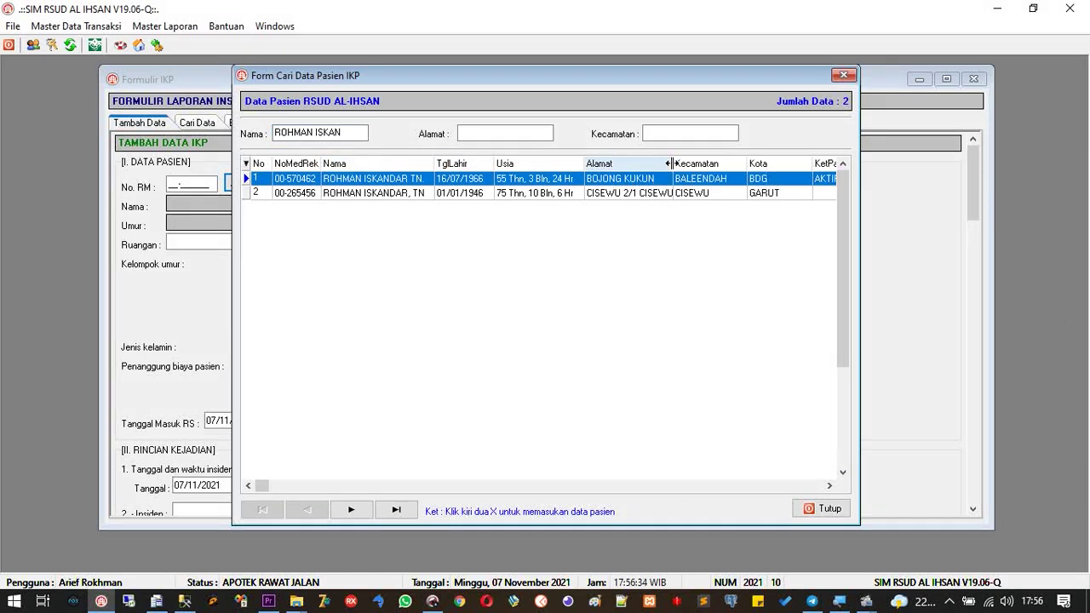
pyautogui.doubleClick(603, 195)
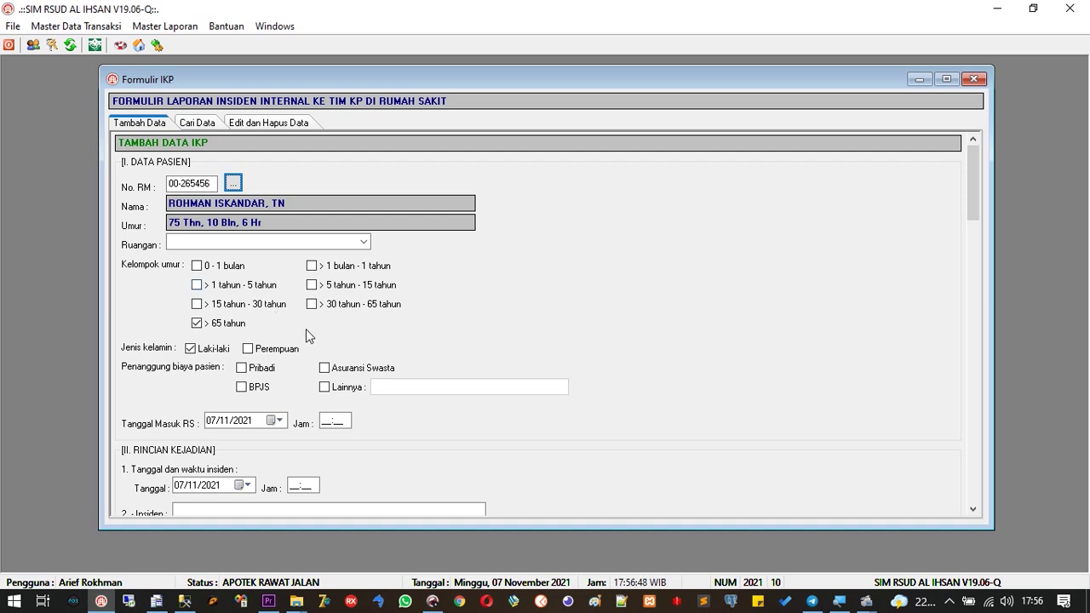
# Close Formulir IKP and open Laporan IKP from the Master Laporan menu
pyautogui.moveTo(973, 224); pyautogui.dragTo(964, 490)
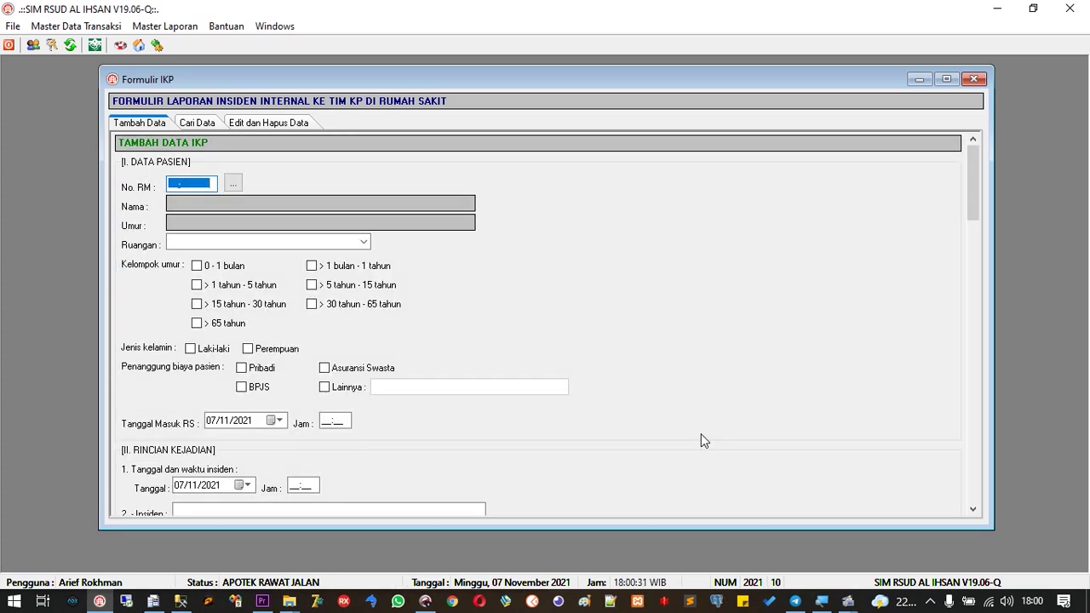
pyautogui.click(974, 78)
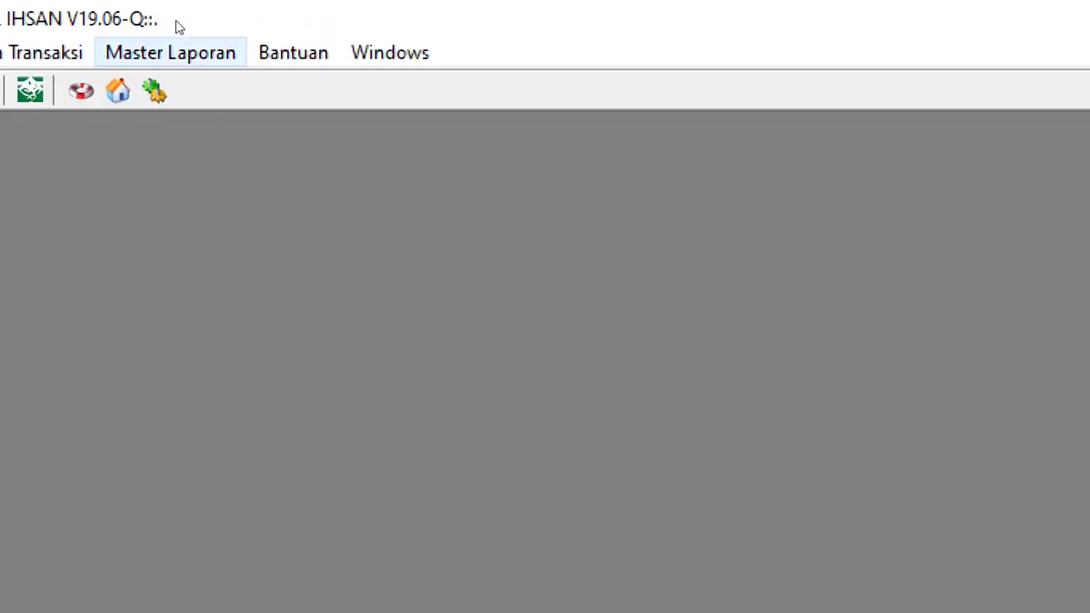
pyautogui.click(175, 36)
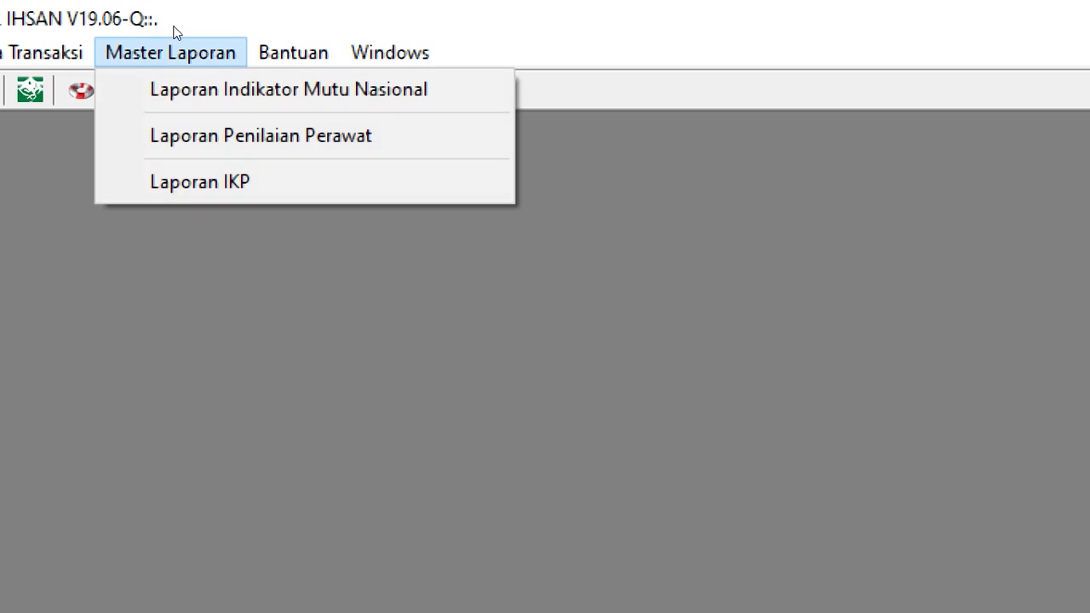
pyautogui.press('Down')
pyautogui.press('Down')
pyautogui.press('Down')
pyautogui.press('Return')
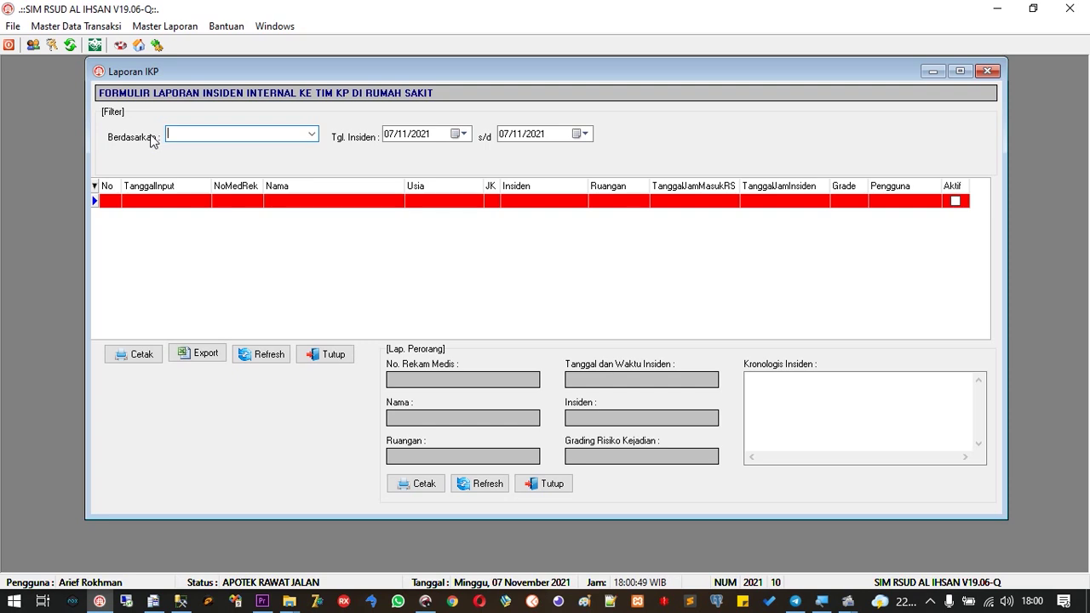
# Filter the IKP report by Tgl. Insiden and search, listing the two 07/11/2021 incidents
pyautogui.click(312, 134)
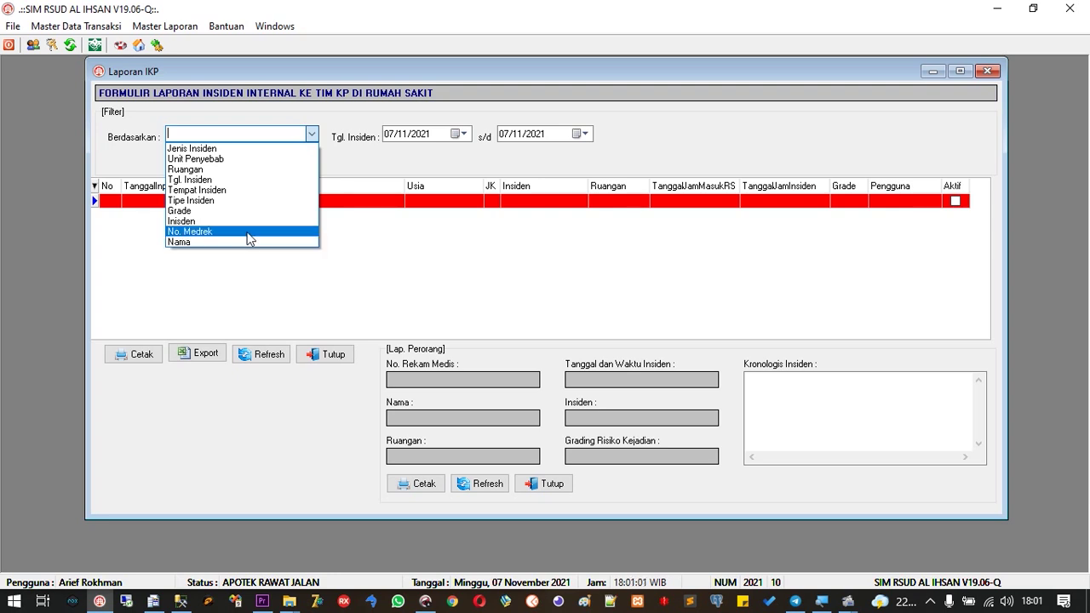
pyautogui.click(247, 189)
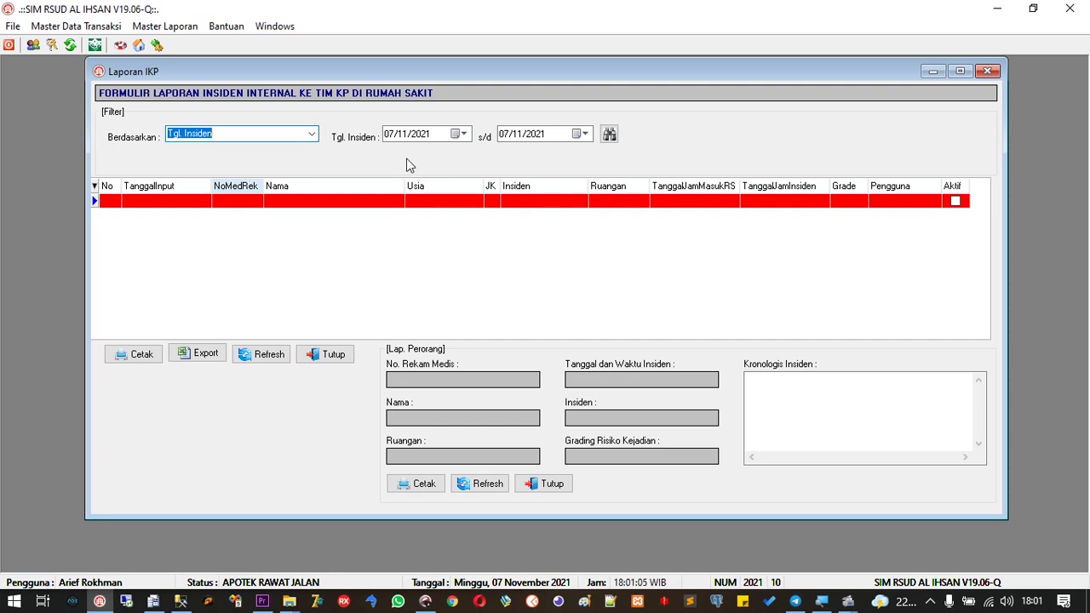
pyautogui.click(610, 136)
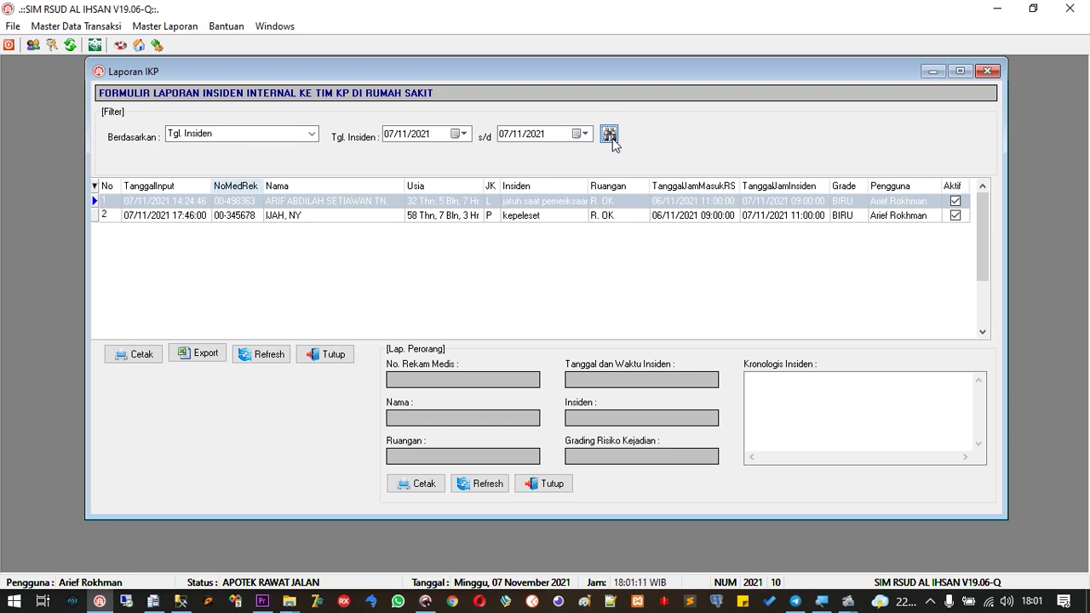
# Check both listed incident rows, then open the report's print preview
pyautogui.click(547, 200)
pyautogui.click(539, 216)
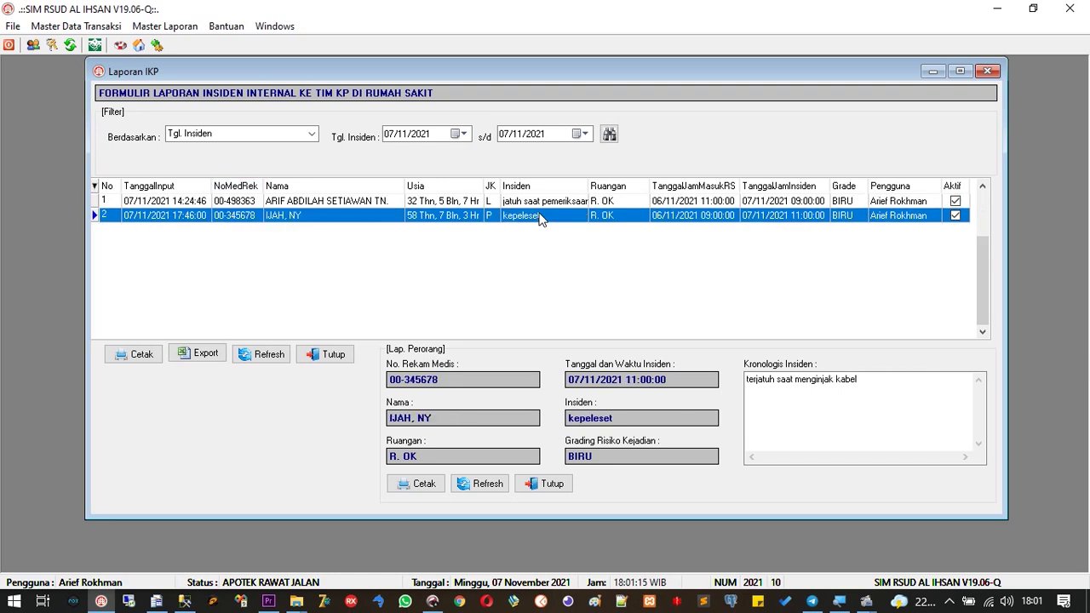
pyautogui.click(545, 201)
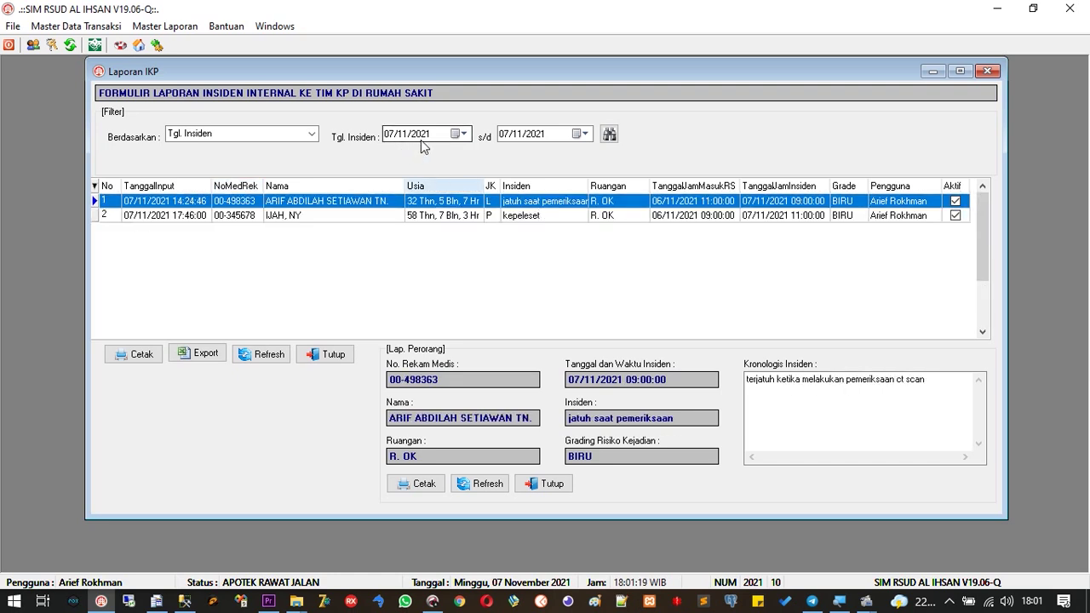
pyautogui.click(377, 215)
pyautogui.click(379, 201)
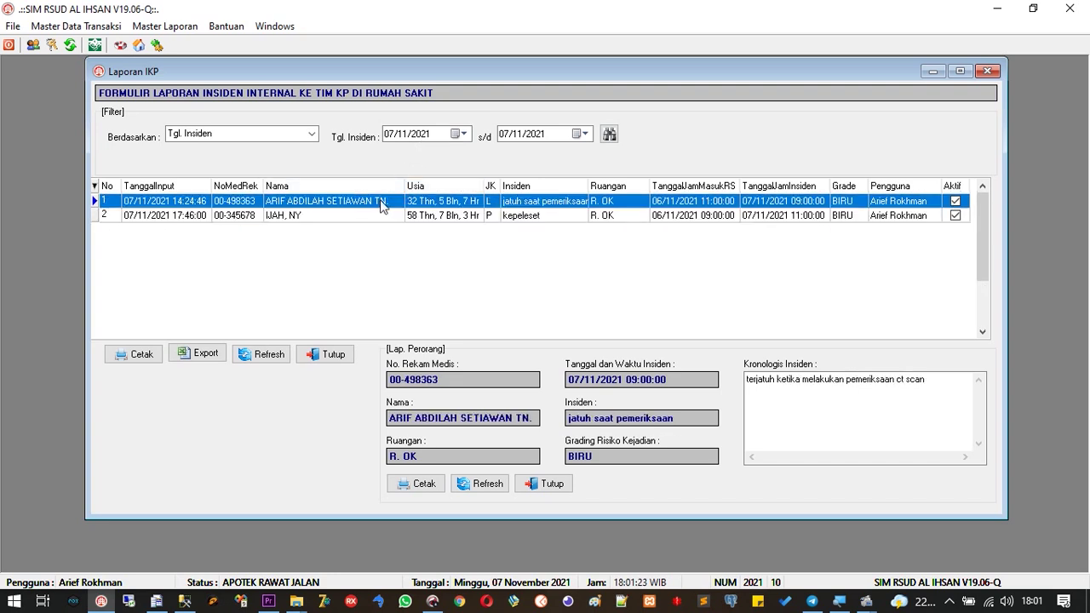
pyautogui.click(371, 217)
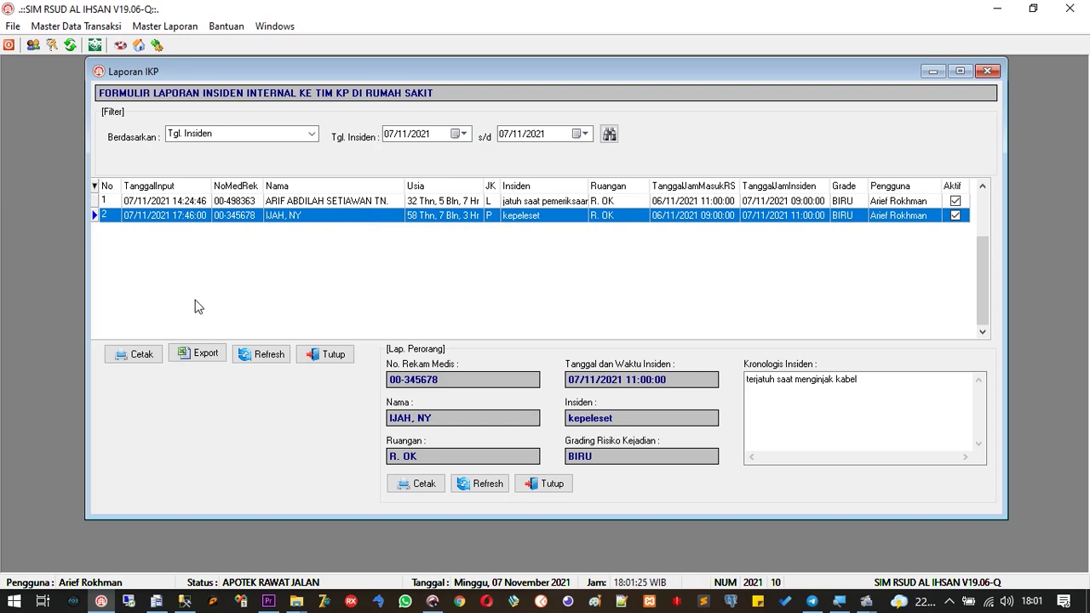
pyautogui.click(141, 355)
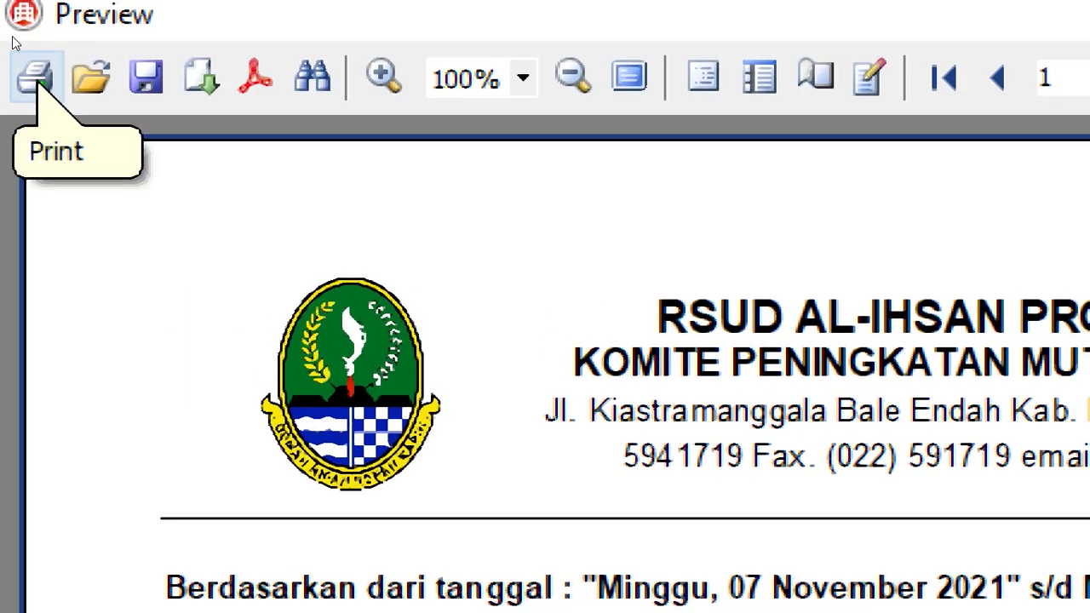
# Start printing the preview, cancel the Print dialog, and close the preview
pyautogui.click(34, 76)
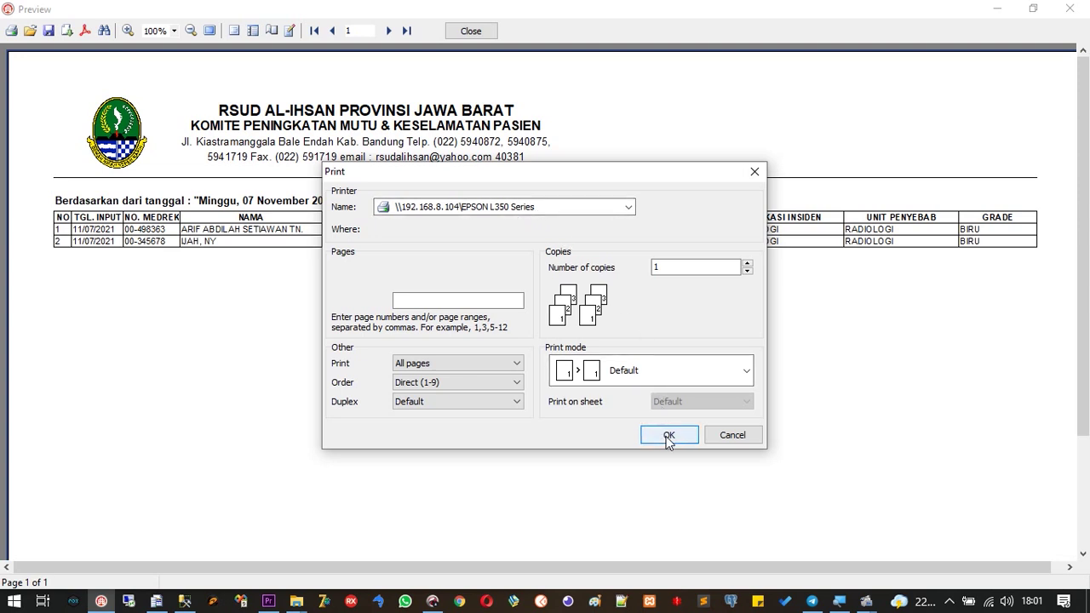
pyautogui.click(723, 437)
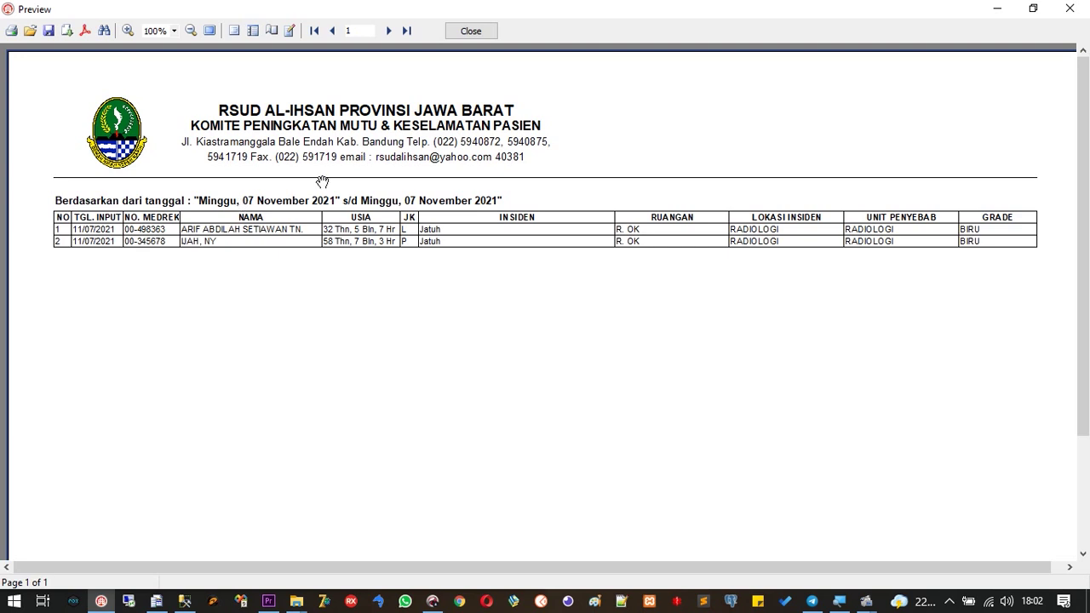
pyautogui.click(471, 30)
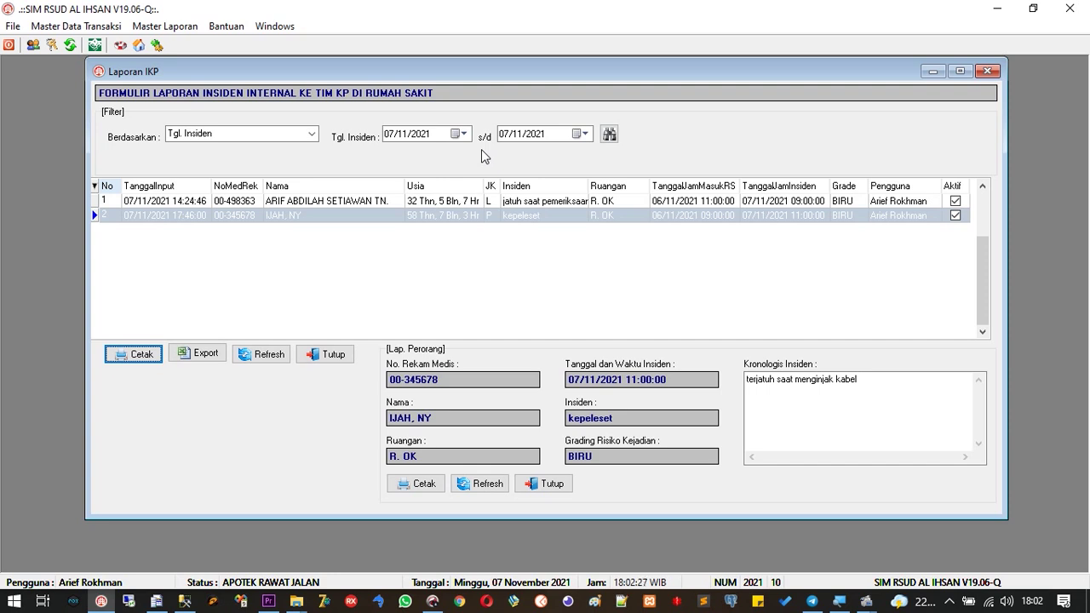
# Check both incident rows and export the Laporan IKP list to a new Excel workbook
pyautogui.click(449, 201)
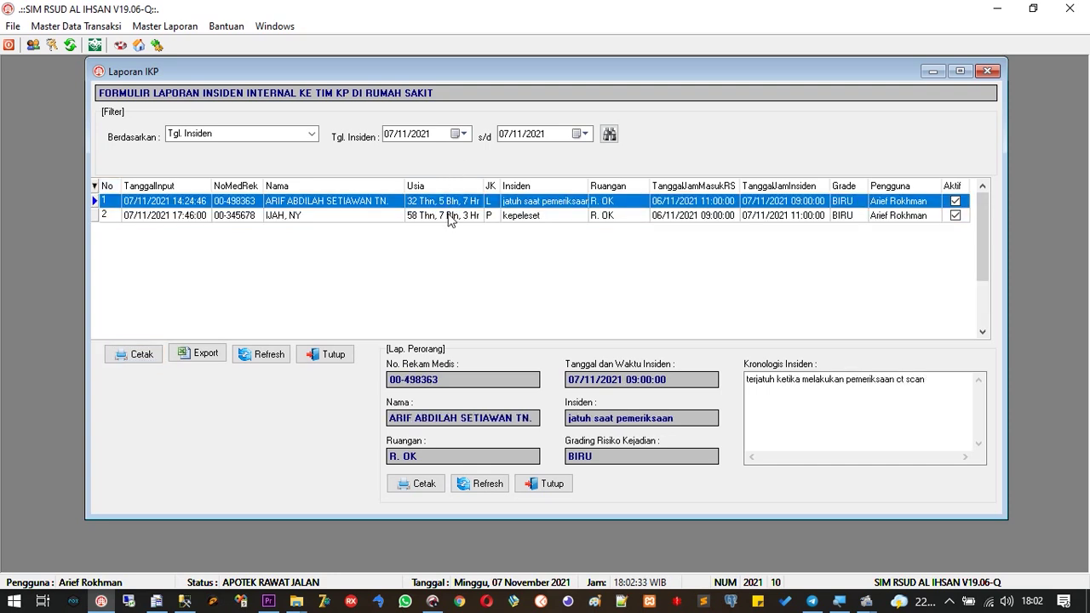
pyautogui.click(449, 217)
pyautogui.click(449, 204)
pyautogui.click(189, 355)
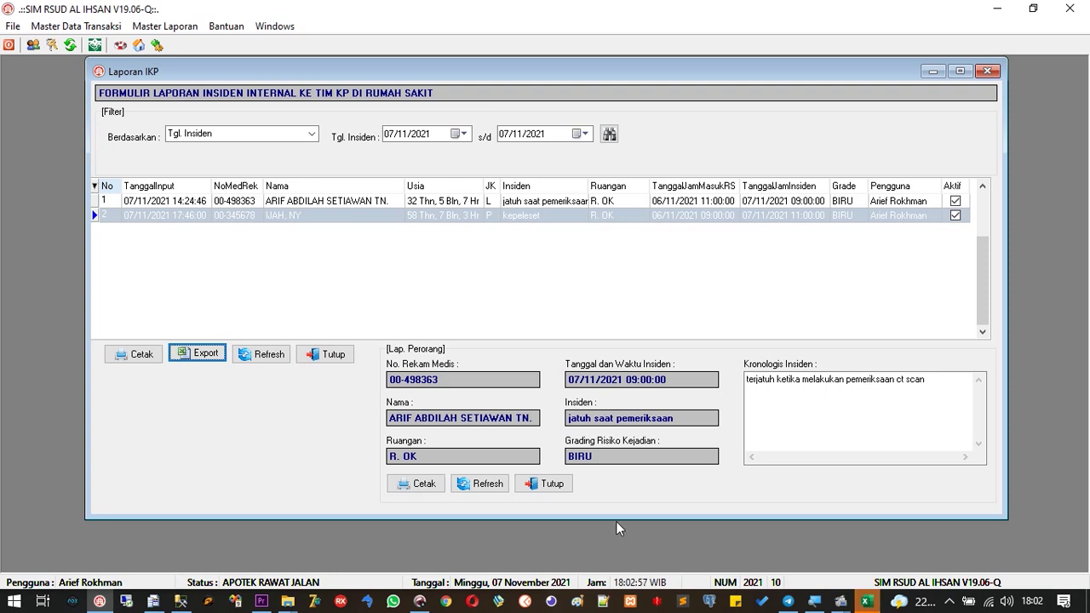
# Maximize Book1 and autofit columns I, J and B so the dates display fully
pyautogui.click(866, 603)
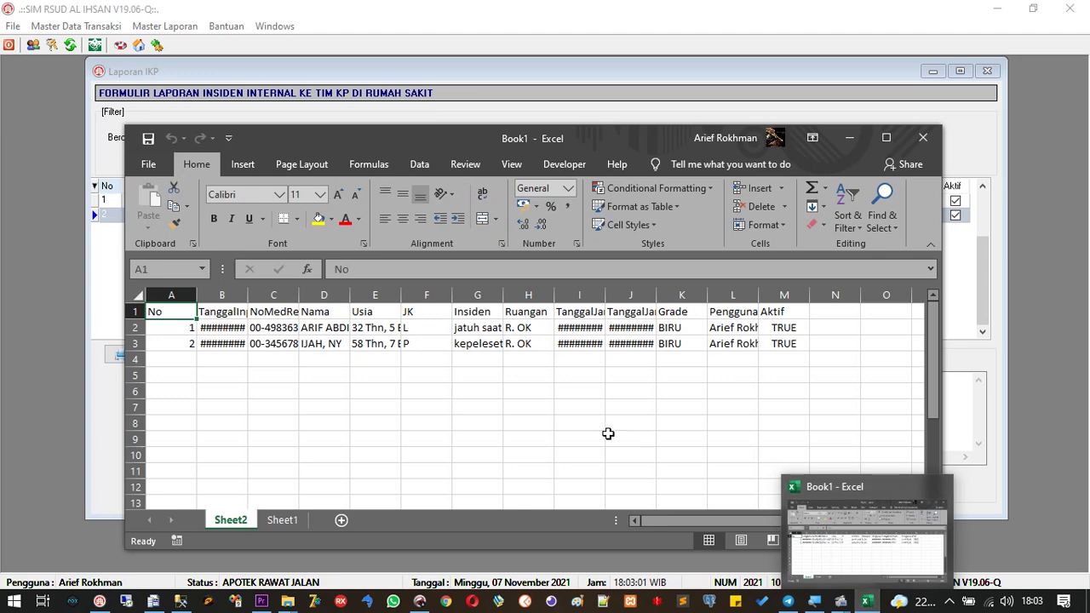
pyautogui.click(588, 416)
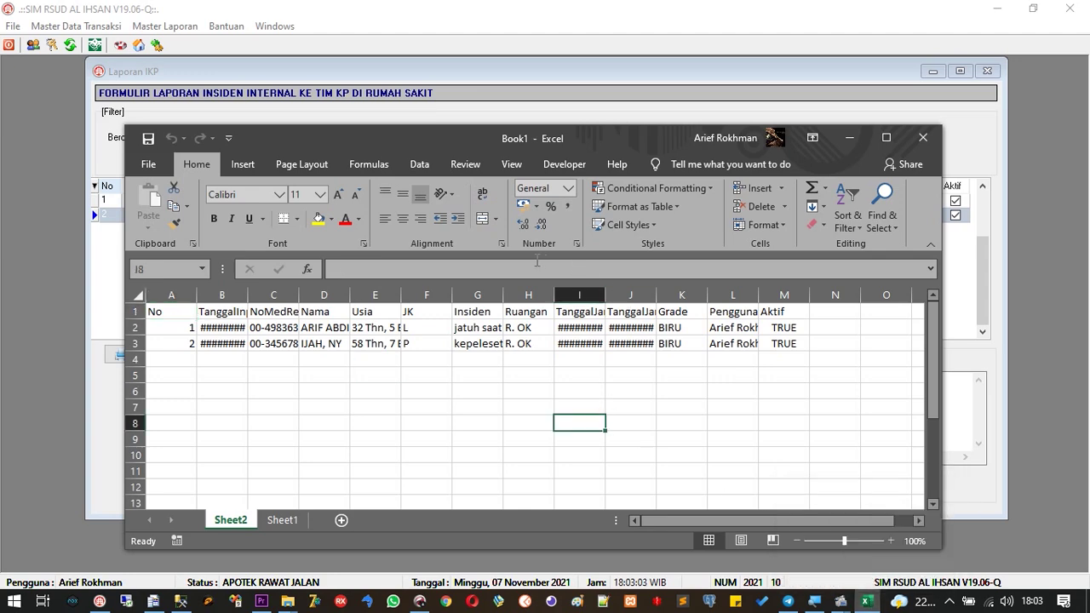
pyautogui.click(886, 137)
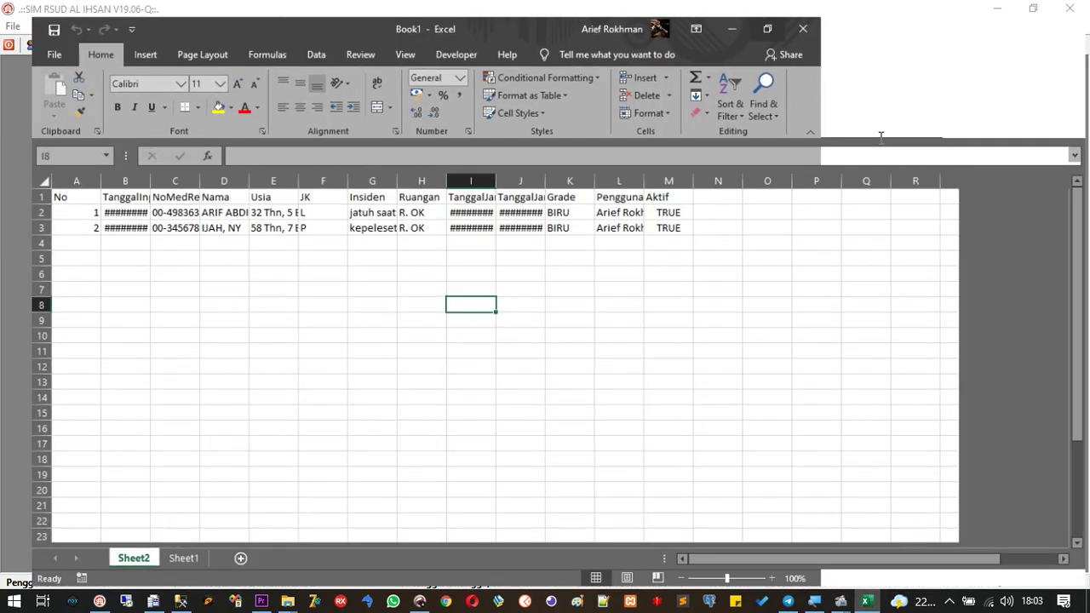
pyautogui.doubleClick(480, 175)
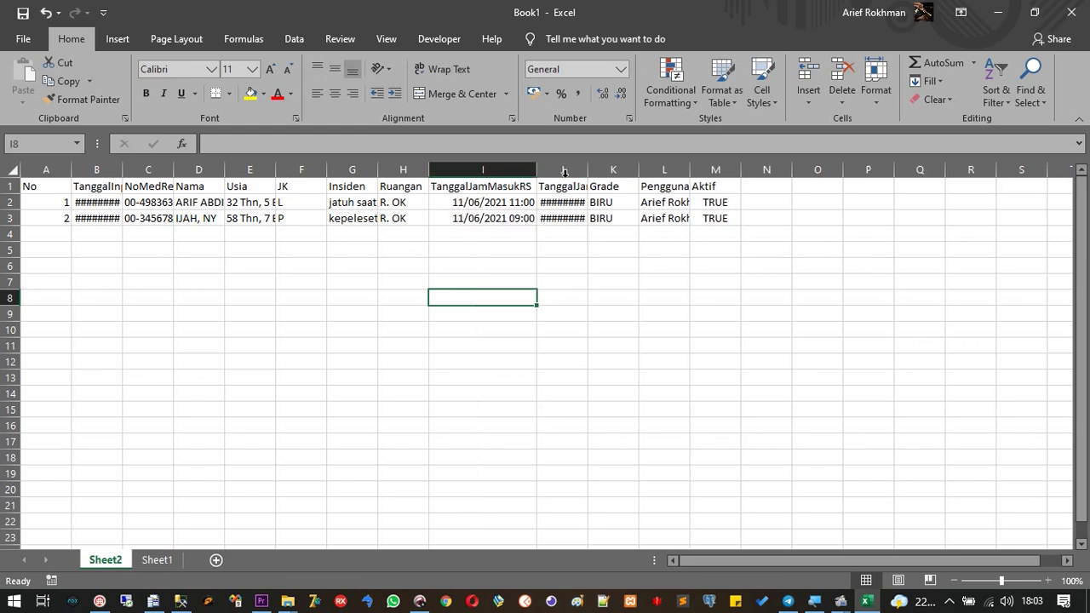
pyautogui.doubleClick(588, 172)
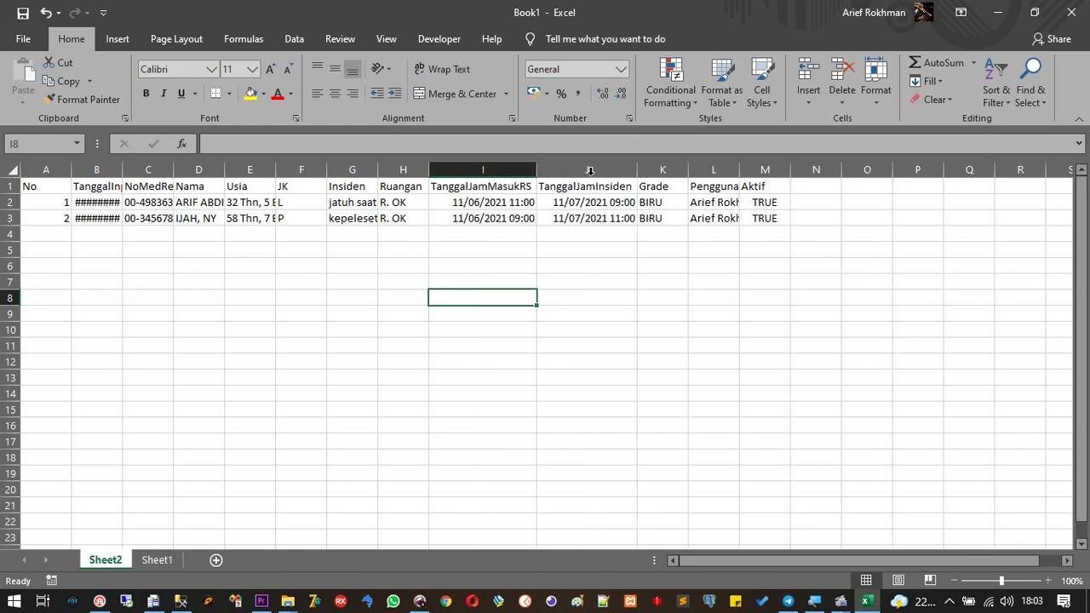
pyautogui.doubleClick(123, 170)
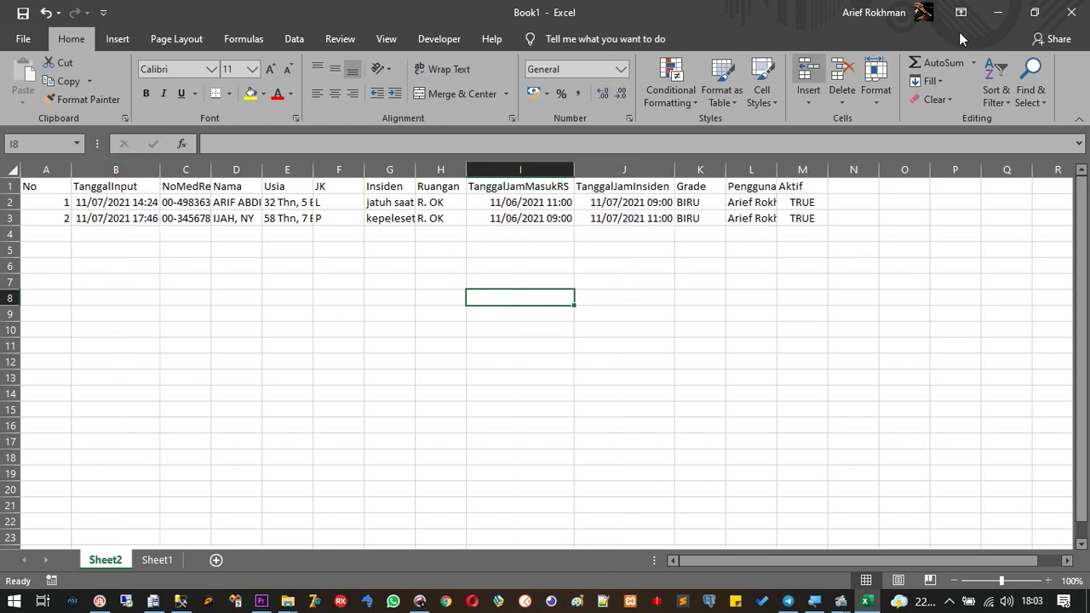
# Minimize Excel and recheck both incident rows in the Laporan IKP window
pyautogui.click(1010, 22)
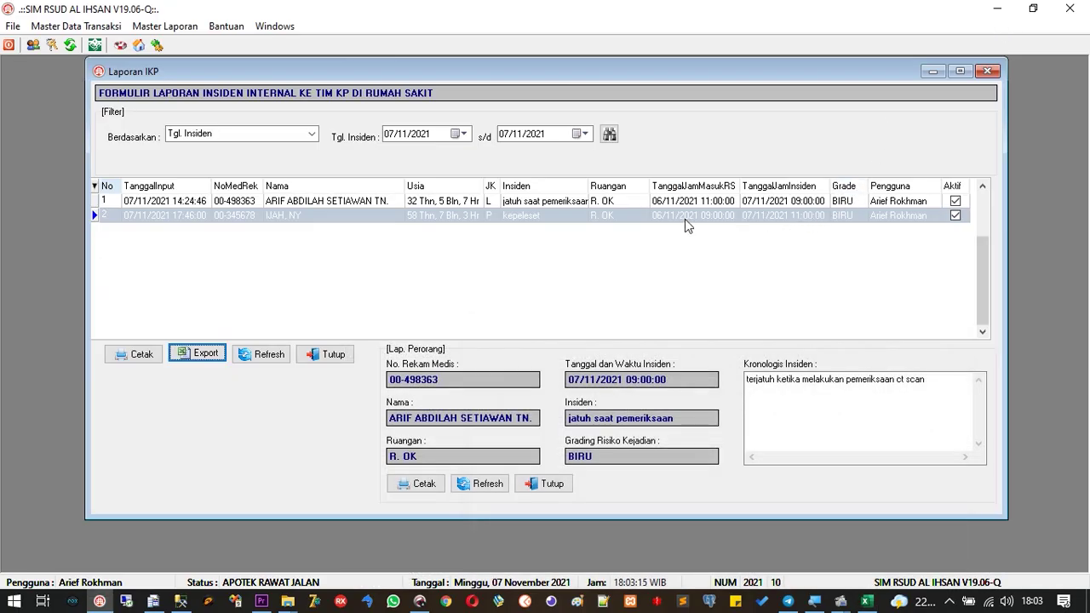
pyautogui.click(549, 206)
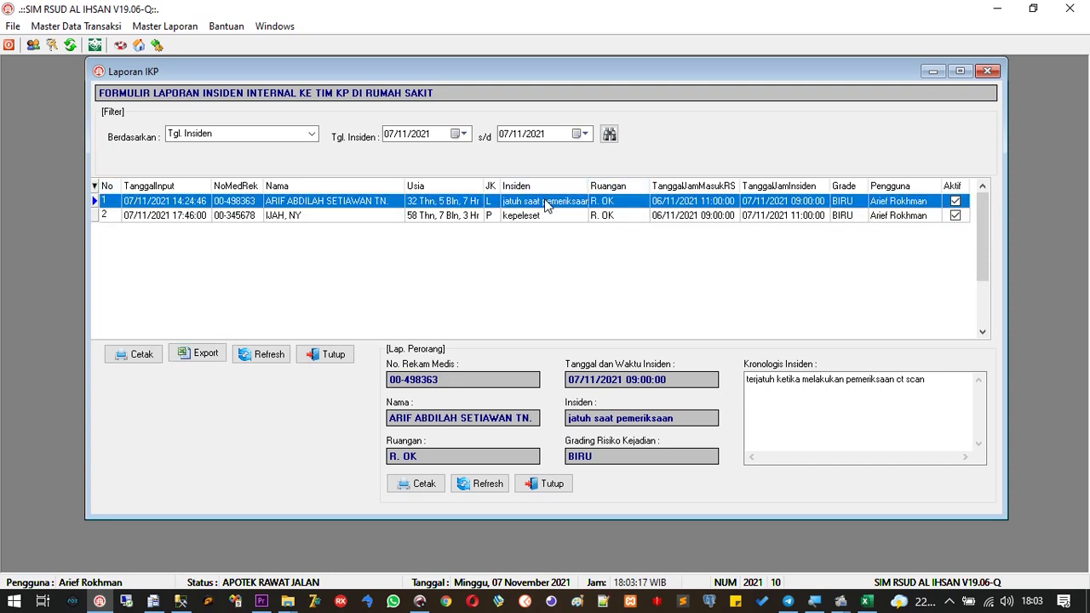
pyautogui.click(541, 218)
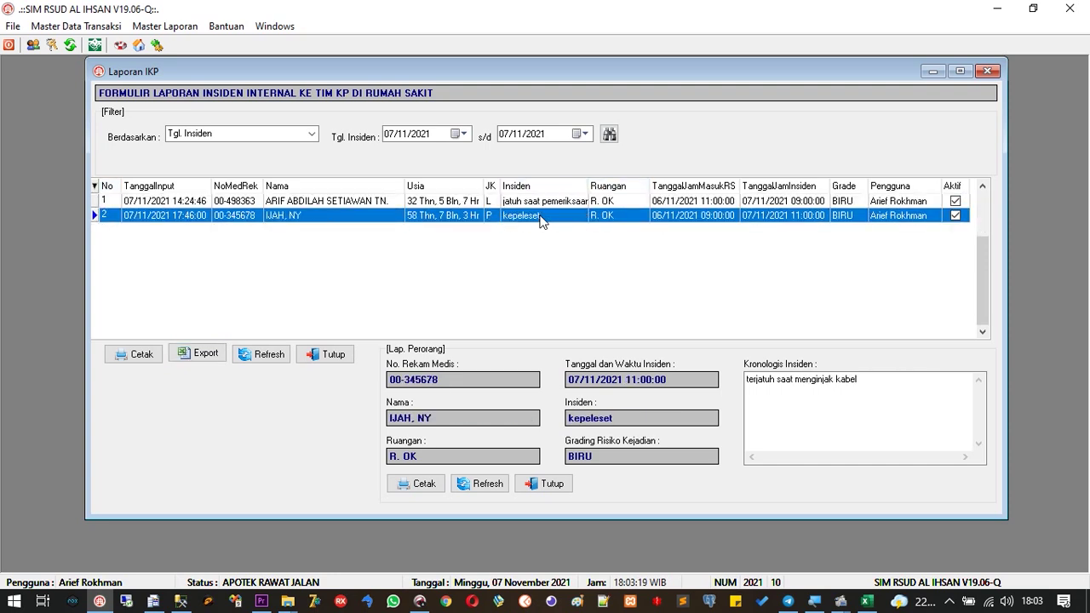